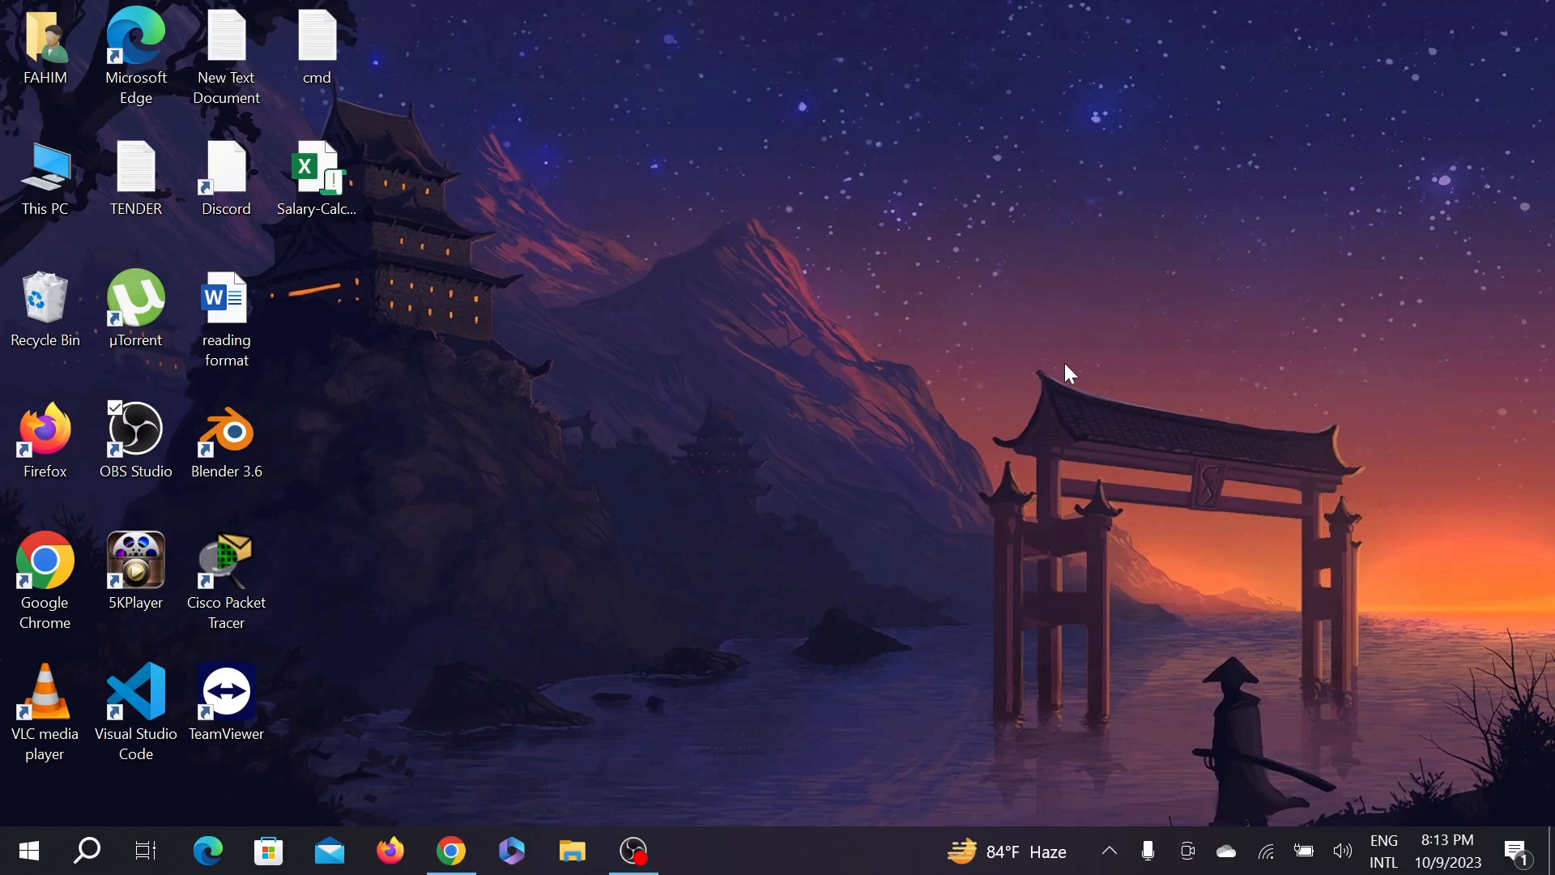
# - Open Google Chrome, search for "netbeans download" and open the Apache NetBeans Releases page
pyautogui.click(452, 851)
pyautogui.click(279, 67)
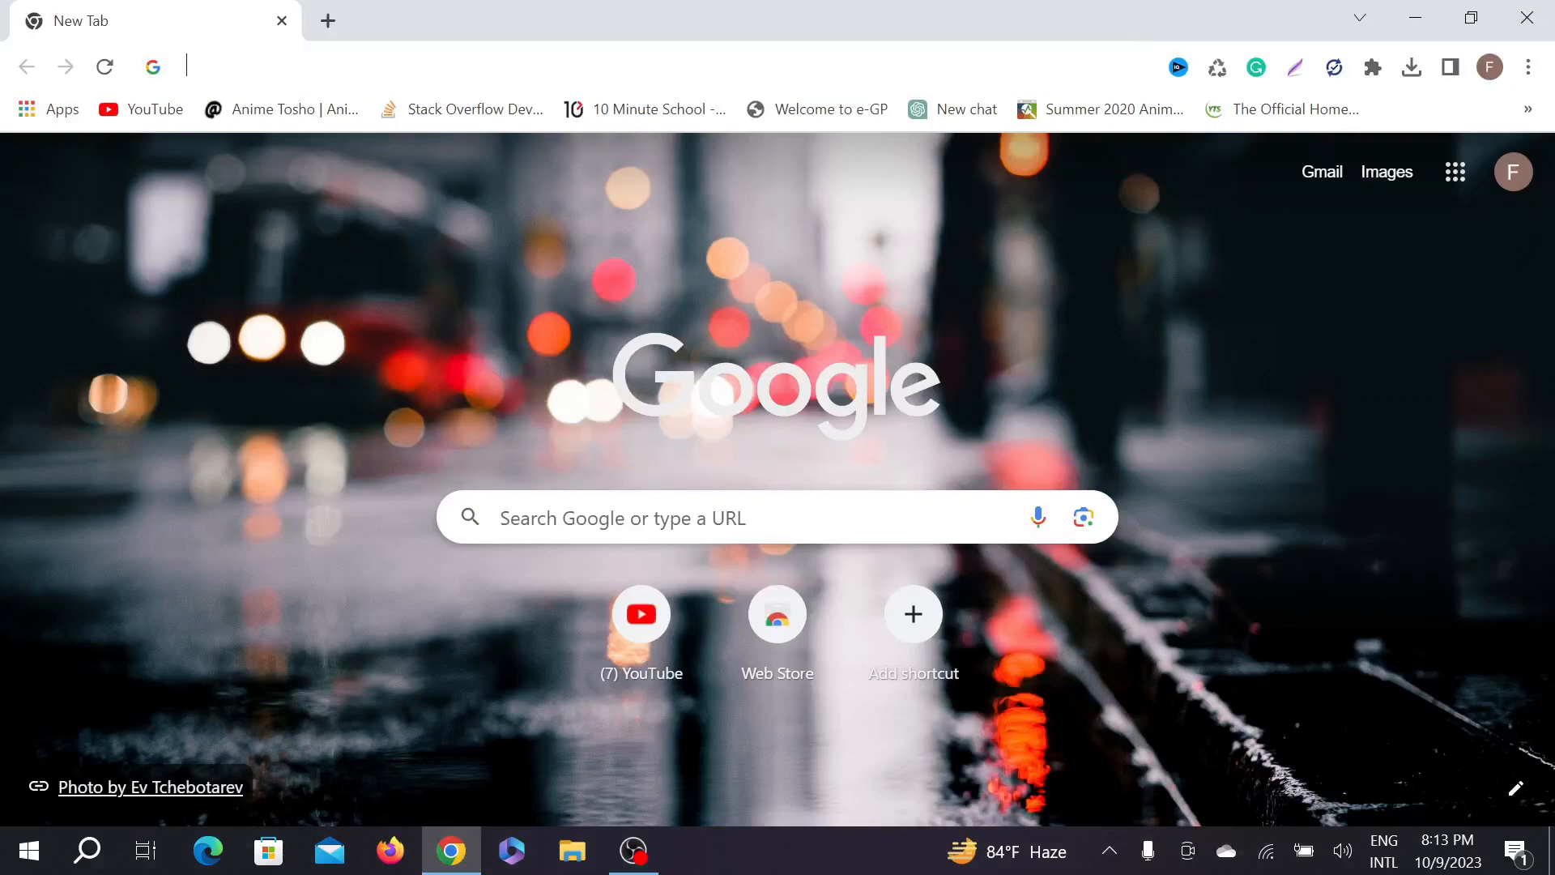
pyautogui.write('netbeans download')
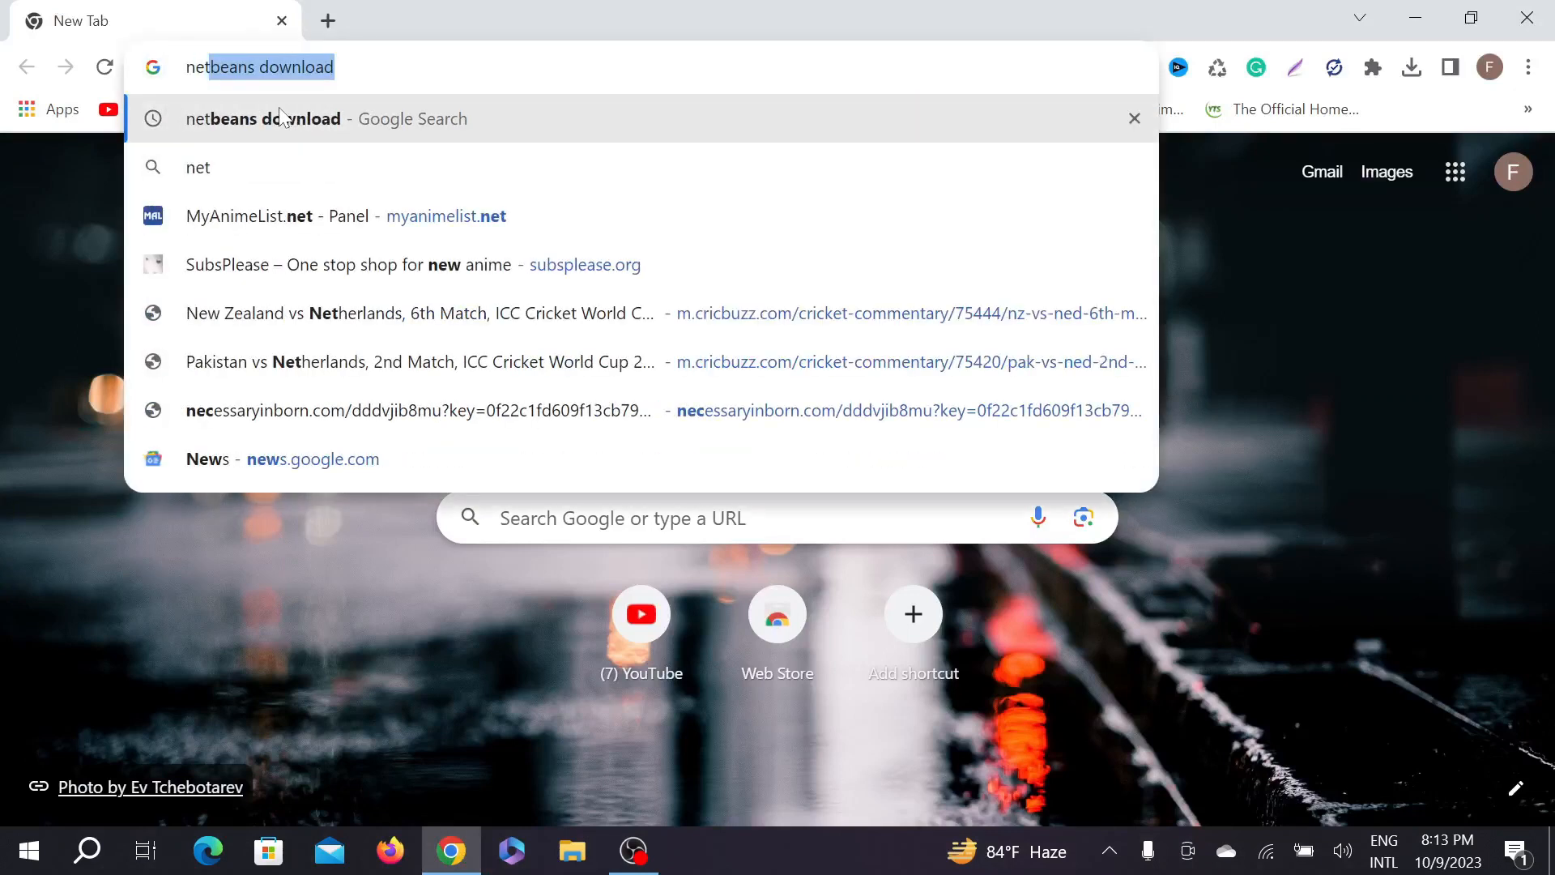
pyautogui.click(279, 119)
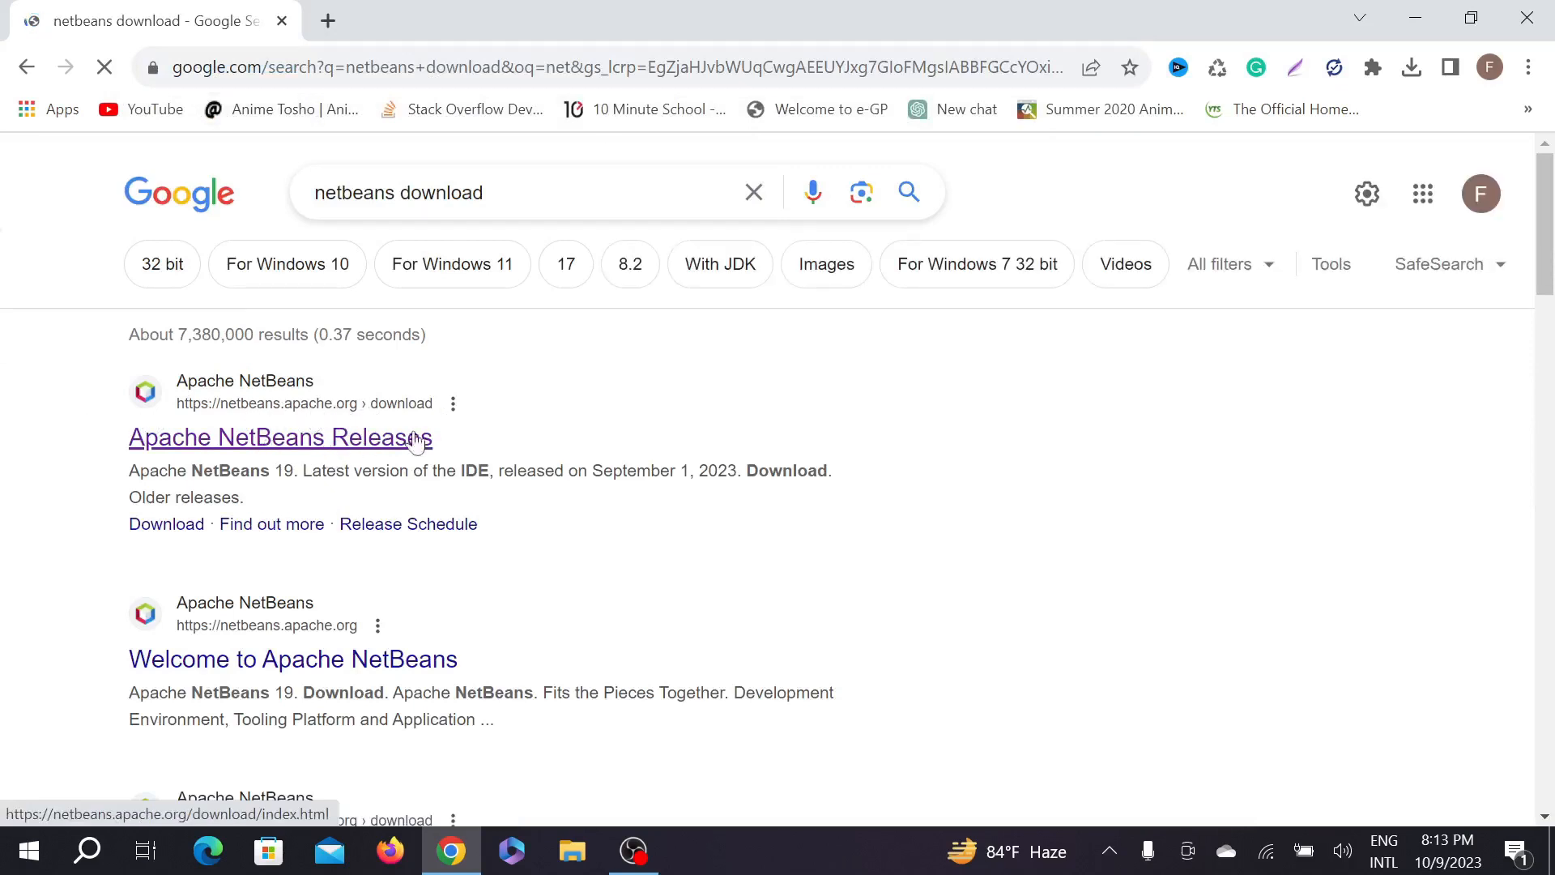
pyautogui.click(331, 428)
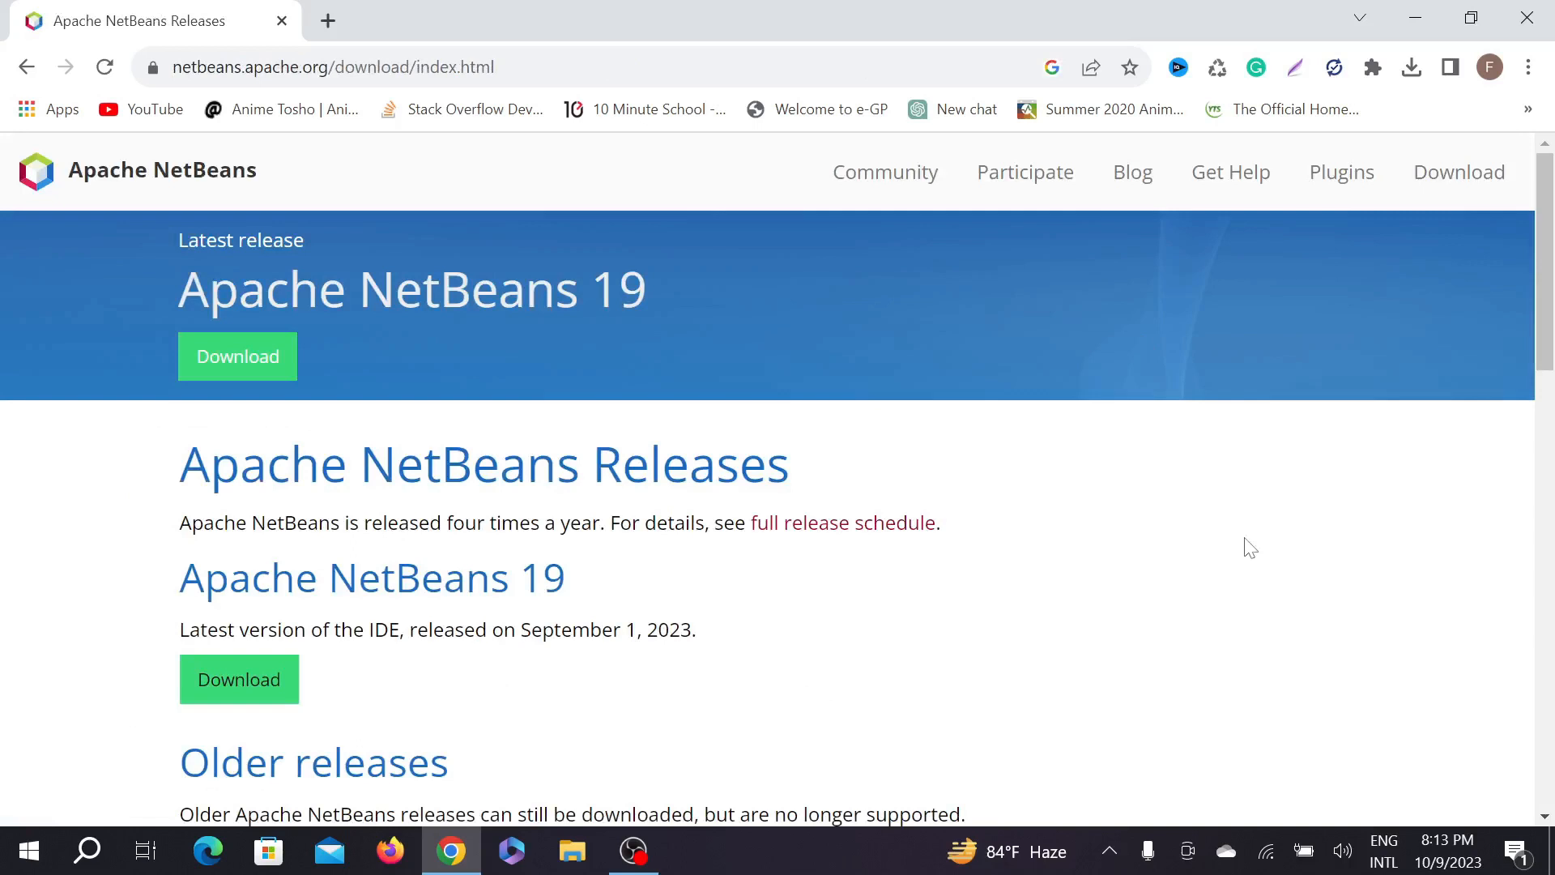
# - Find the Apache NetBeans 19 release and open its download page
pyautogui.scroll(-3, 756, 532)
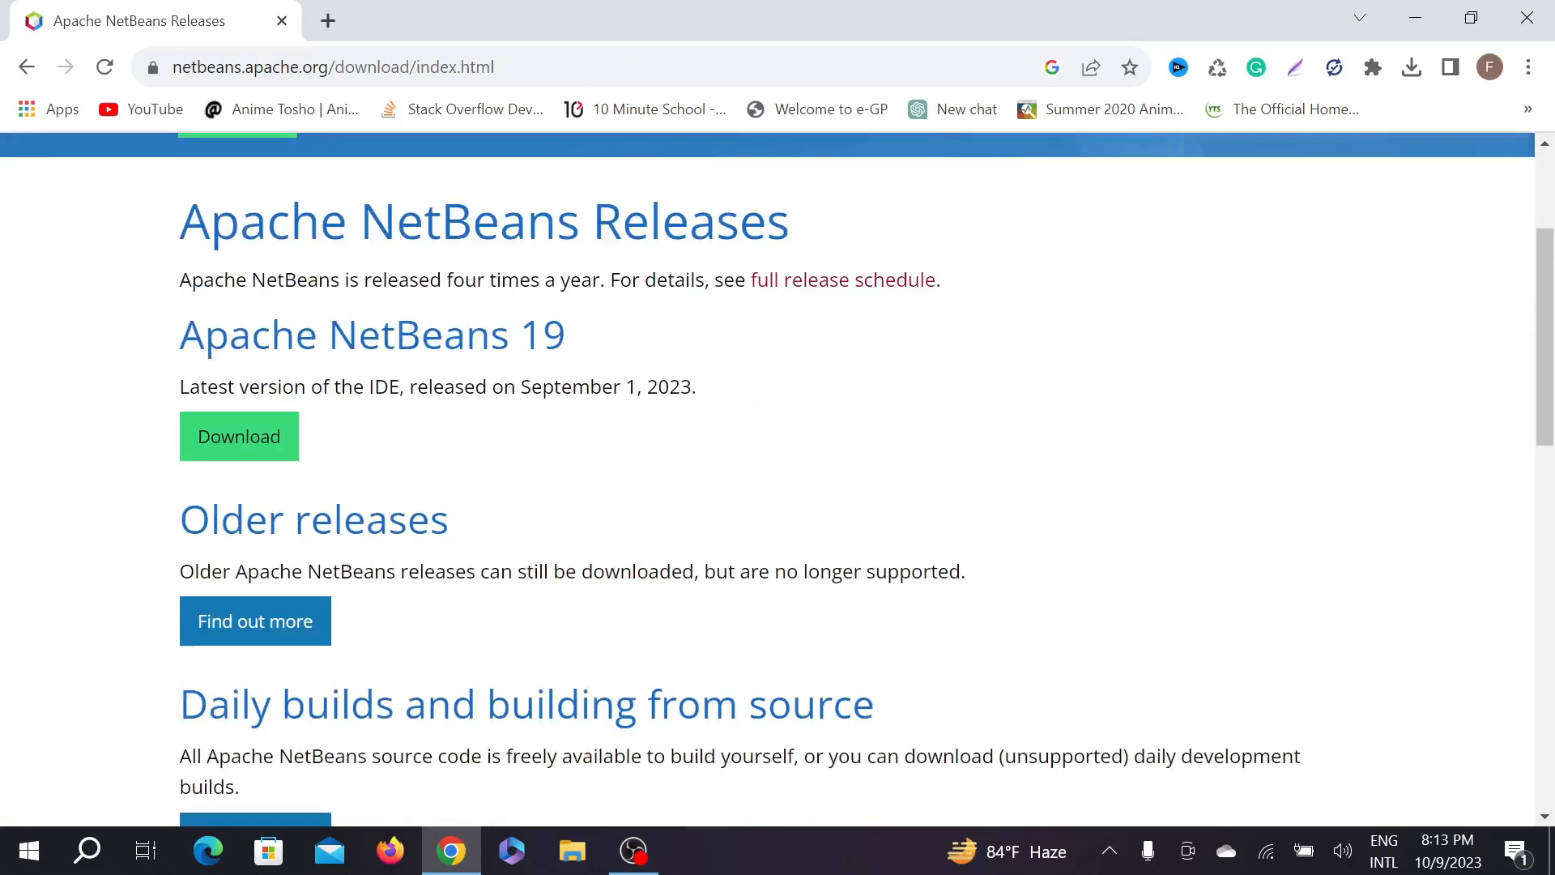
pyautogui.moveTo(329, 334); pyautogui.dragTo(617, 345)
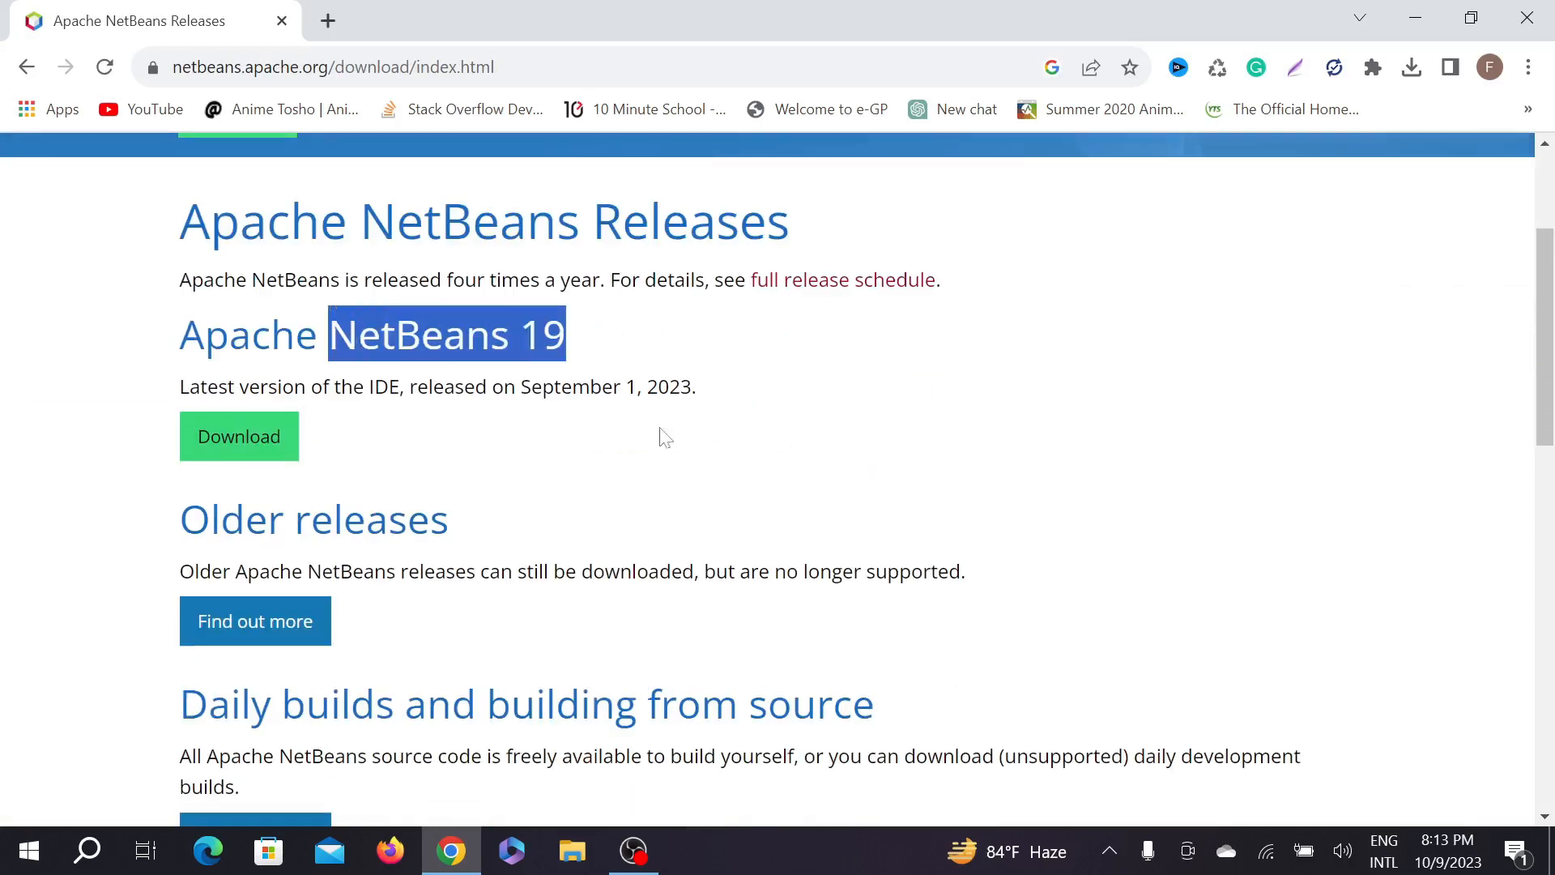
pyautogui.click(630, 443)
pyautogui.moveTo(520, 388); pyautogui.dragTo(746, 407)
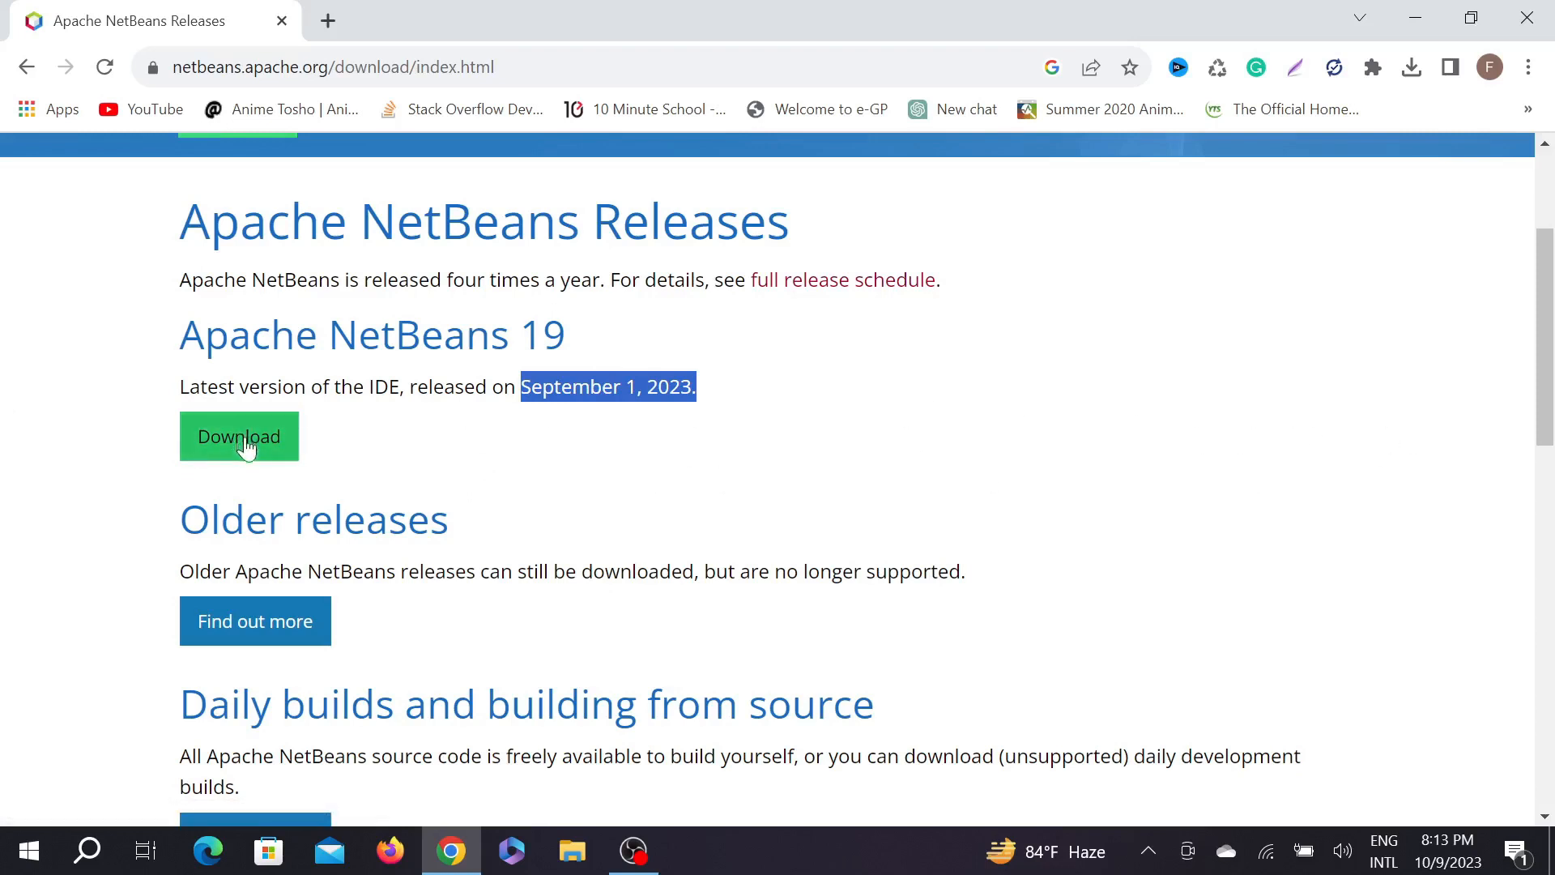
pyautogui.click(209, 451)
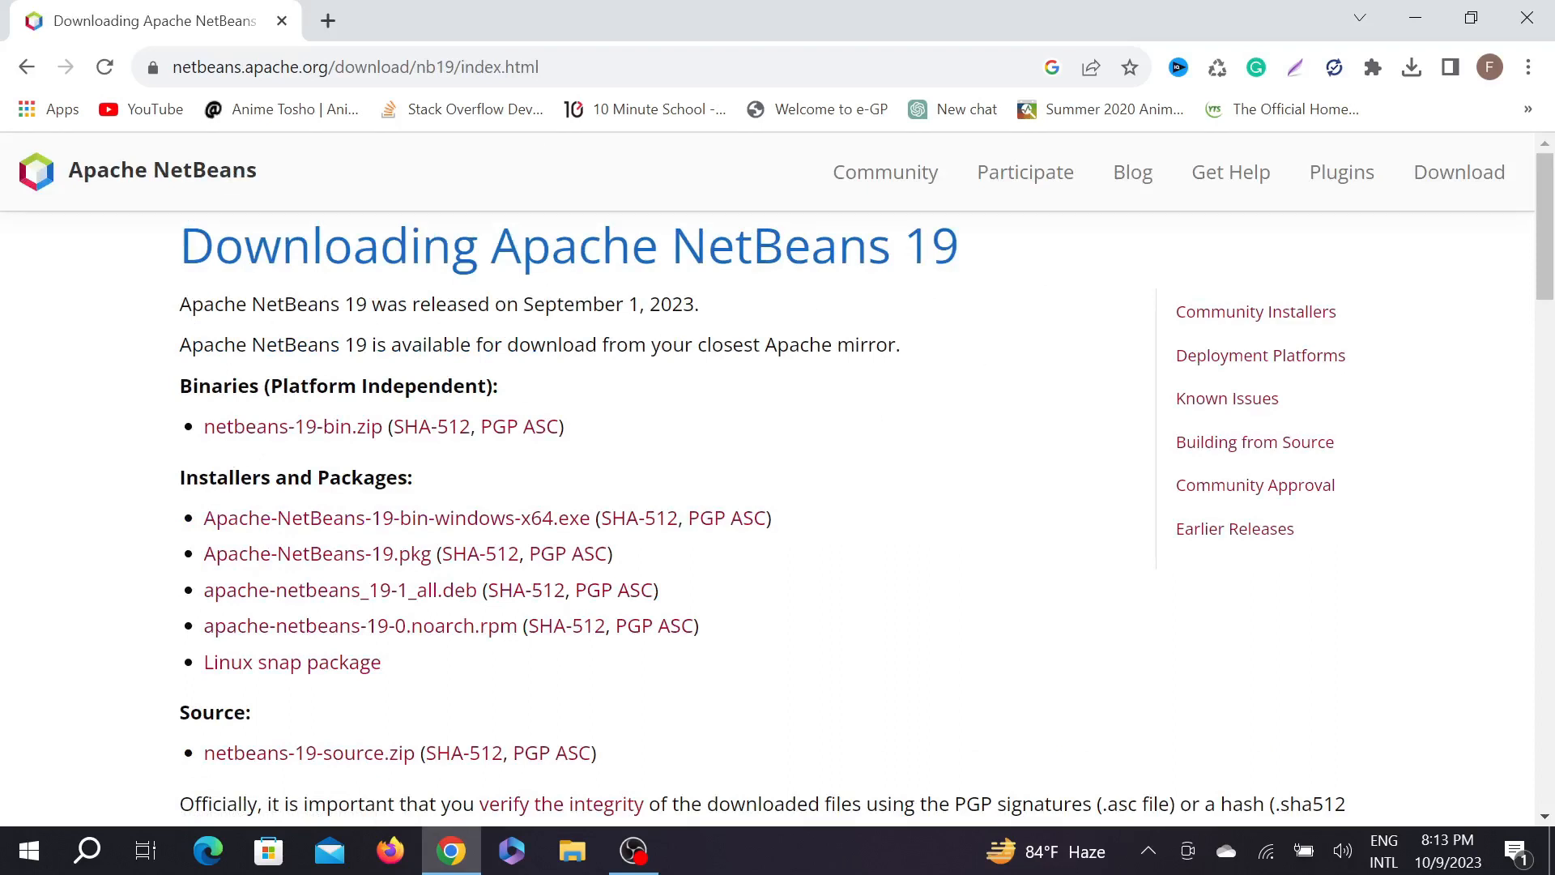
# - Choose the Windows installer Apache-NetBeans-19-bin-windows-x64.exe from the Installers and Packages list
pyautogui.moveTo(171, 480); pyautogui.dragTo(457, 476)
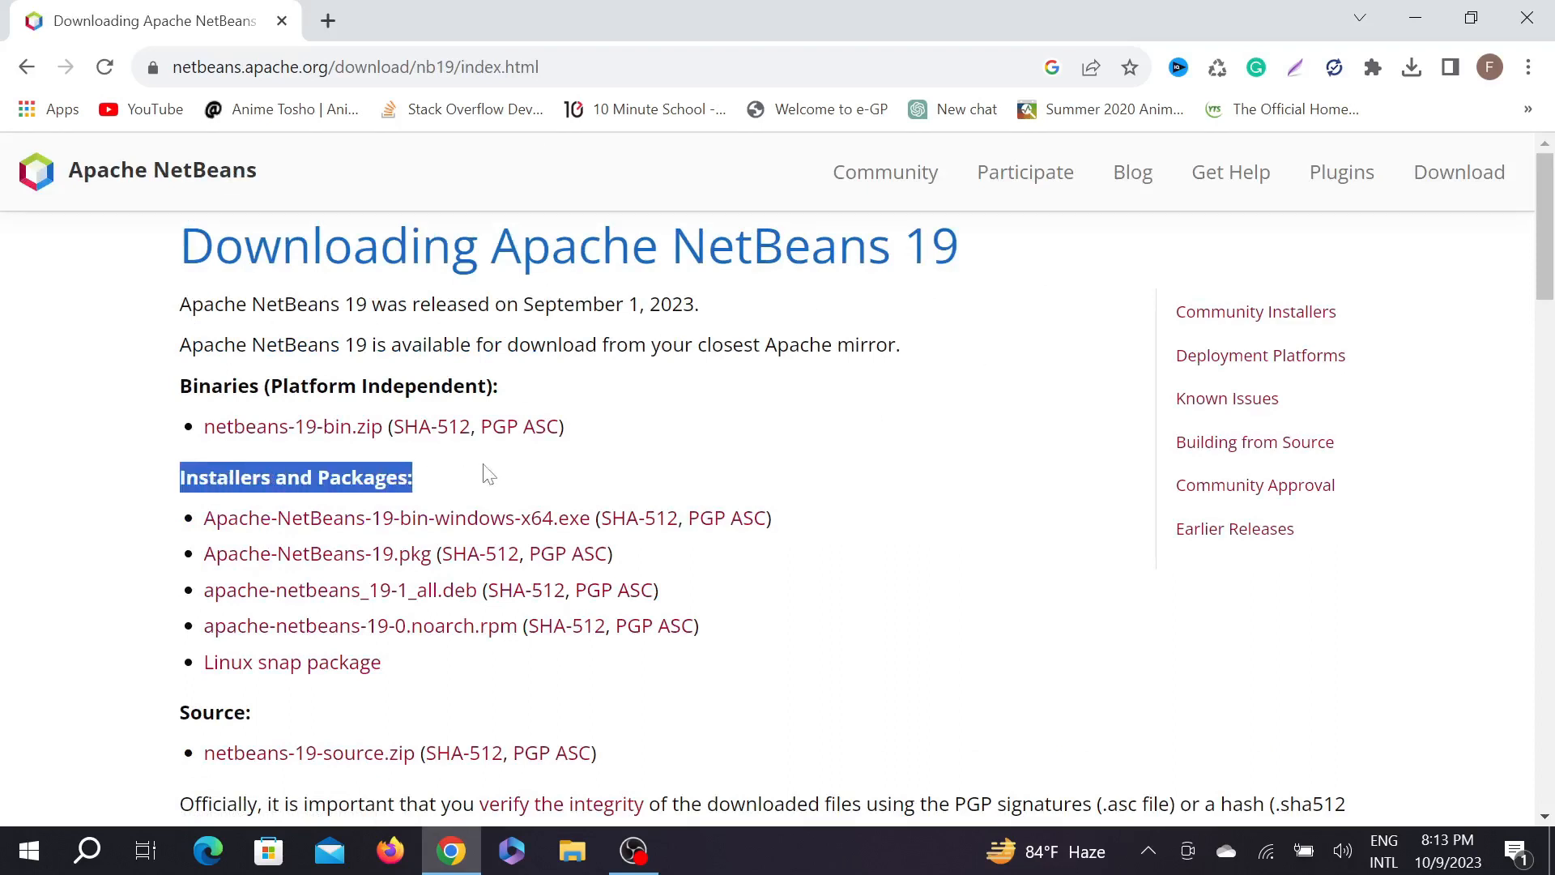
pyautogui.click(489, 474)
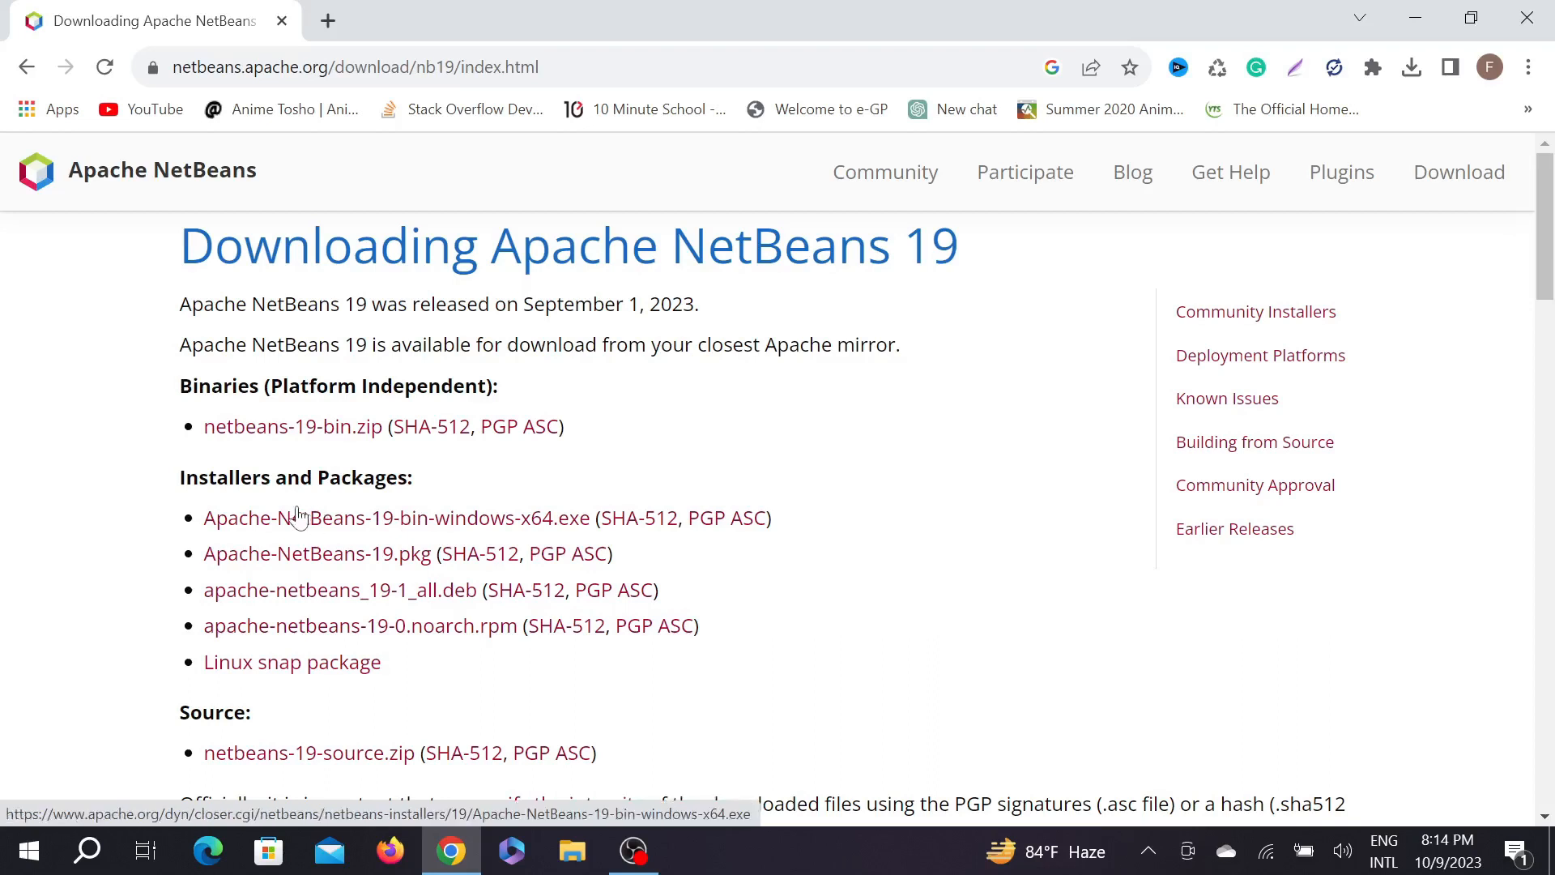
pyautogui.click(551, 523)
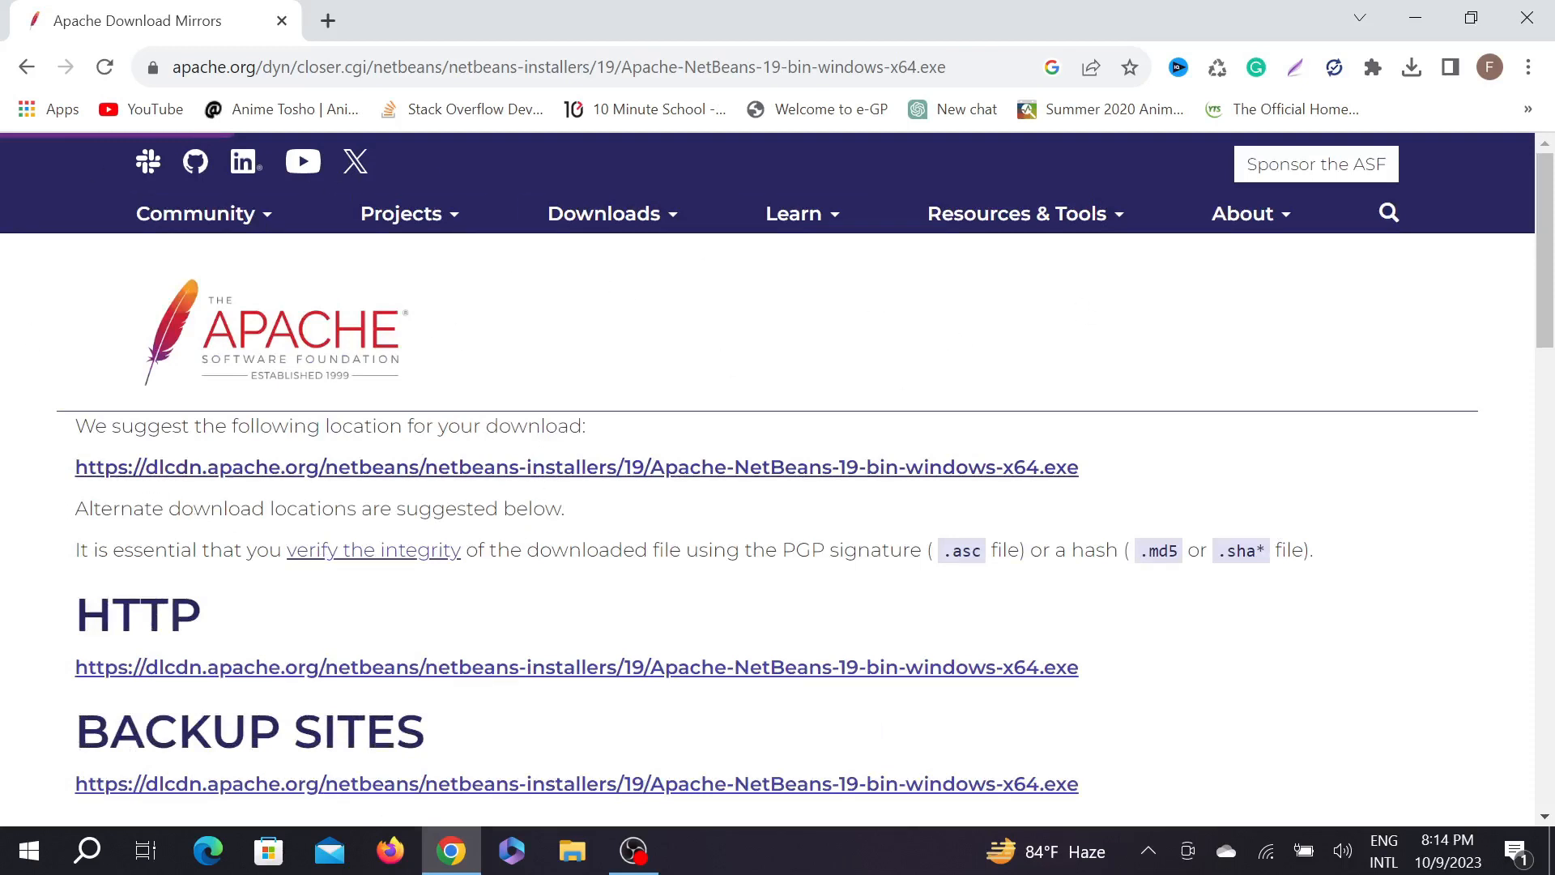
# - Start downloading the Windows installer from the suggested Apache mirror and cancel that duplicate download
pyautogui.moveTo(62, 452); pyautogui.dragTo(340, 467)
pyautogui.click(3, 434)
pyautogui.click(496, 477)
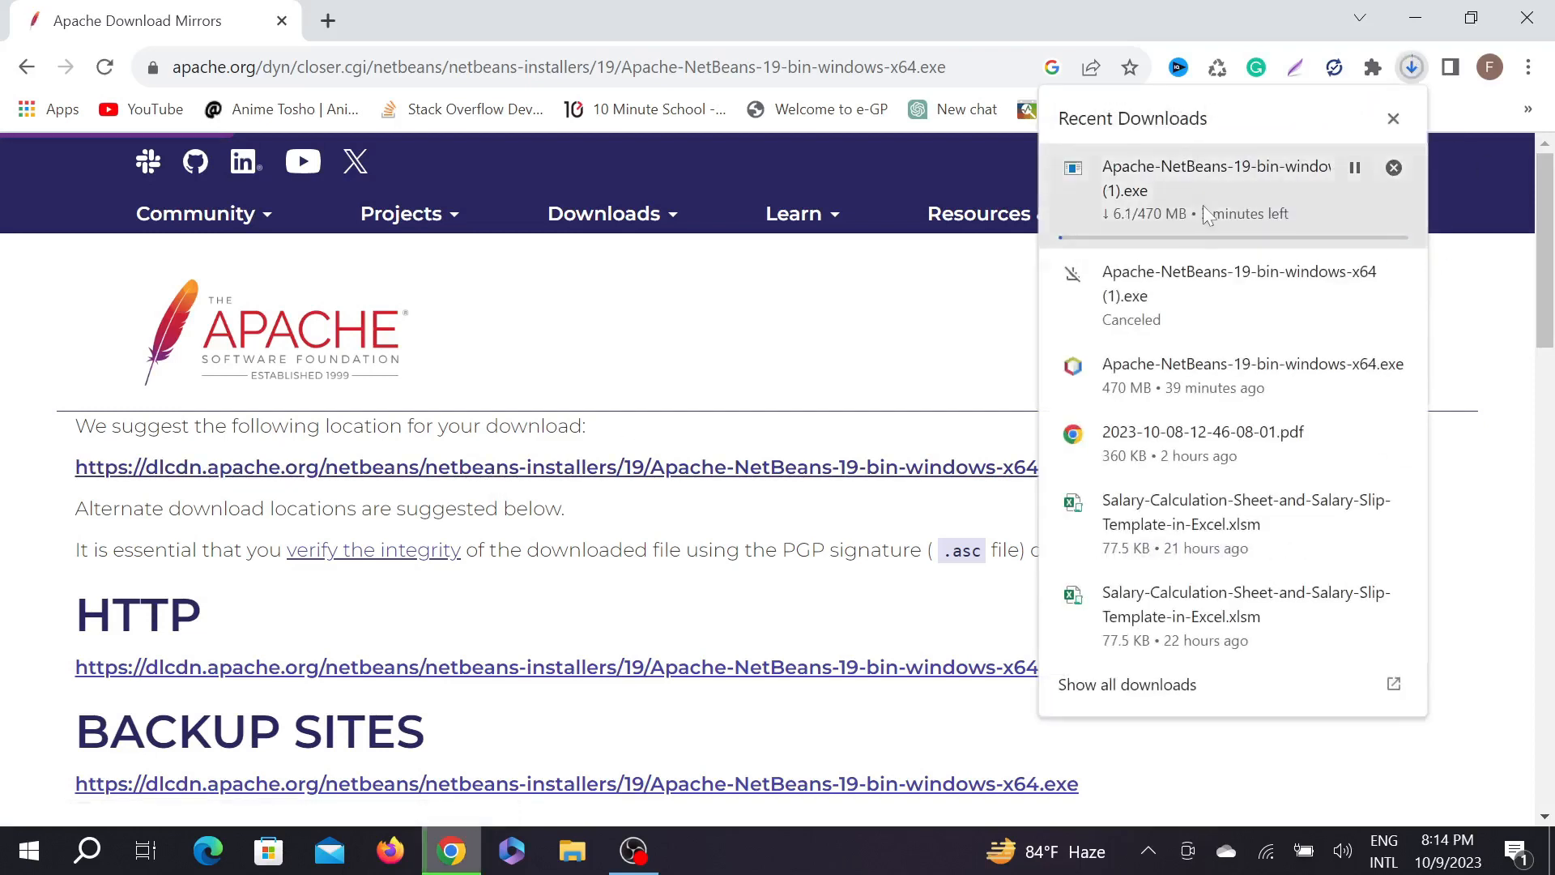
pyautogui.click(1392, 168)
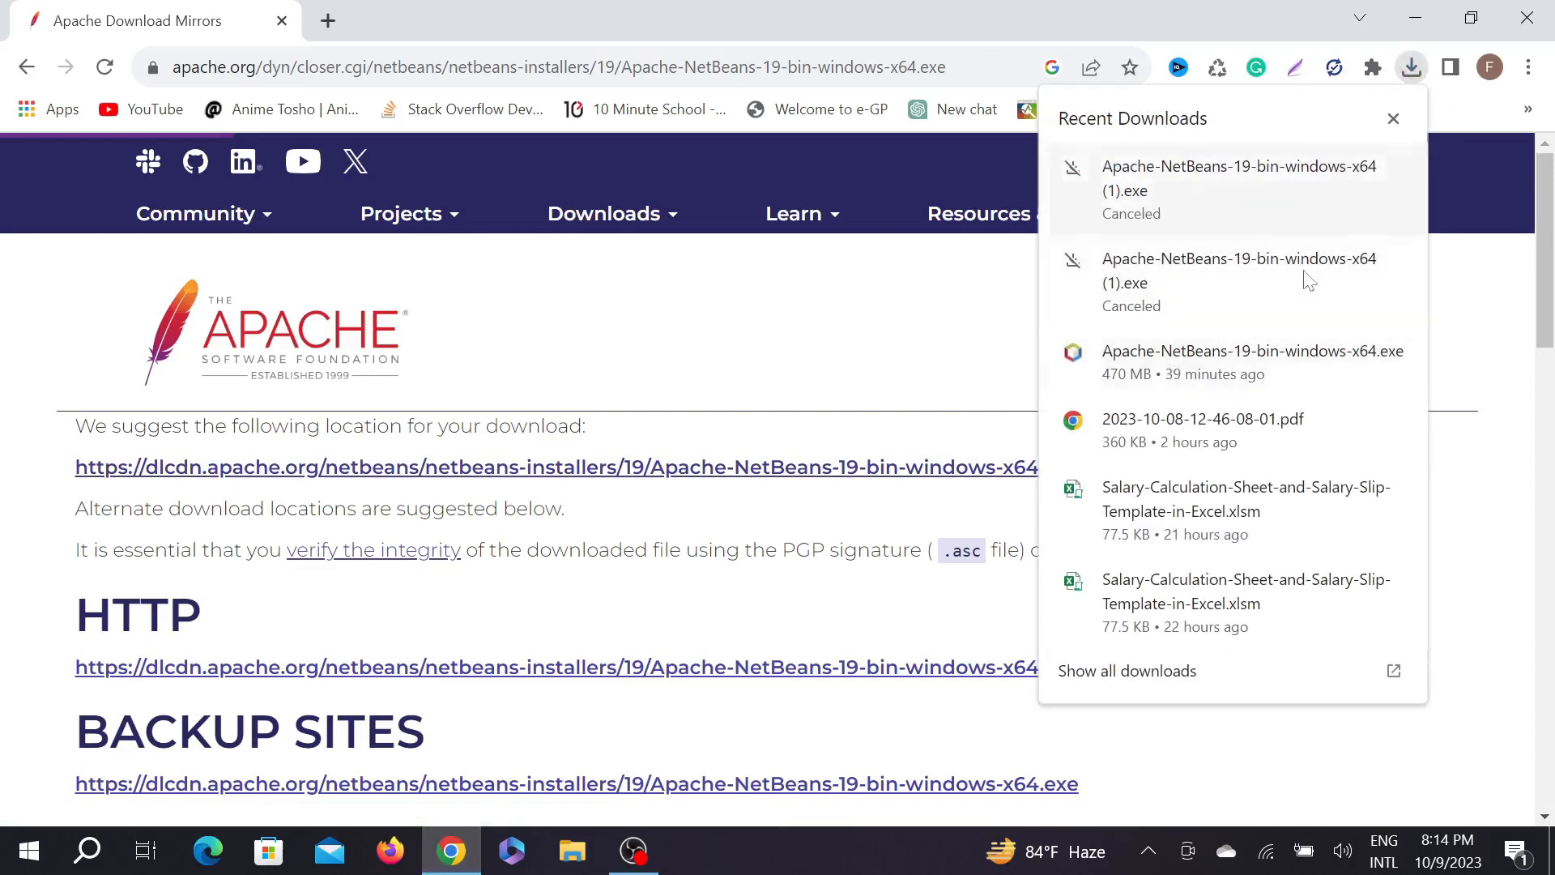
# - Run the already downloaded Apache-NetBeans-19-bin-windows-x64 installer from its folder and minimize the File Explorer and Chrome windows
pyautogui.rightClick(1224, 381)
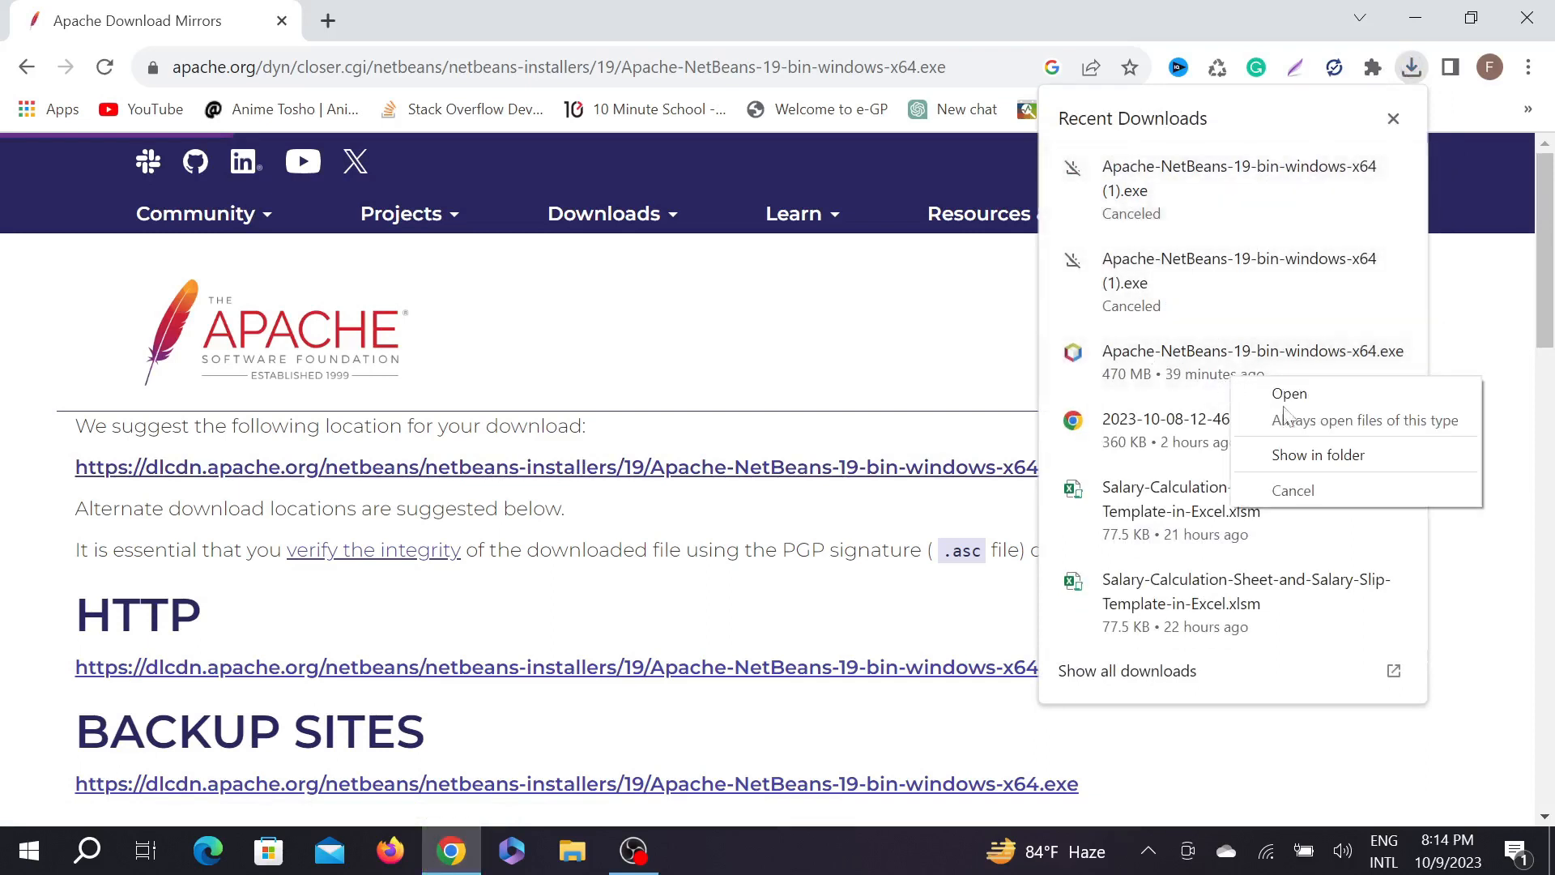
pyautogui.click(1351, 454)
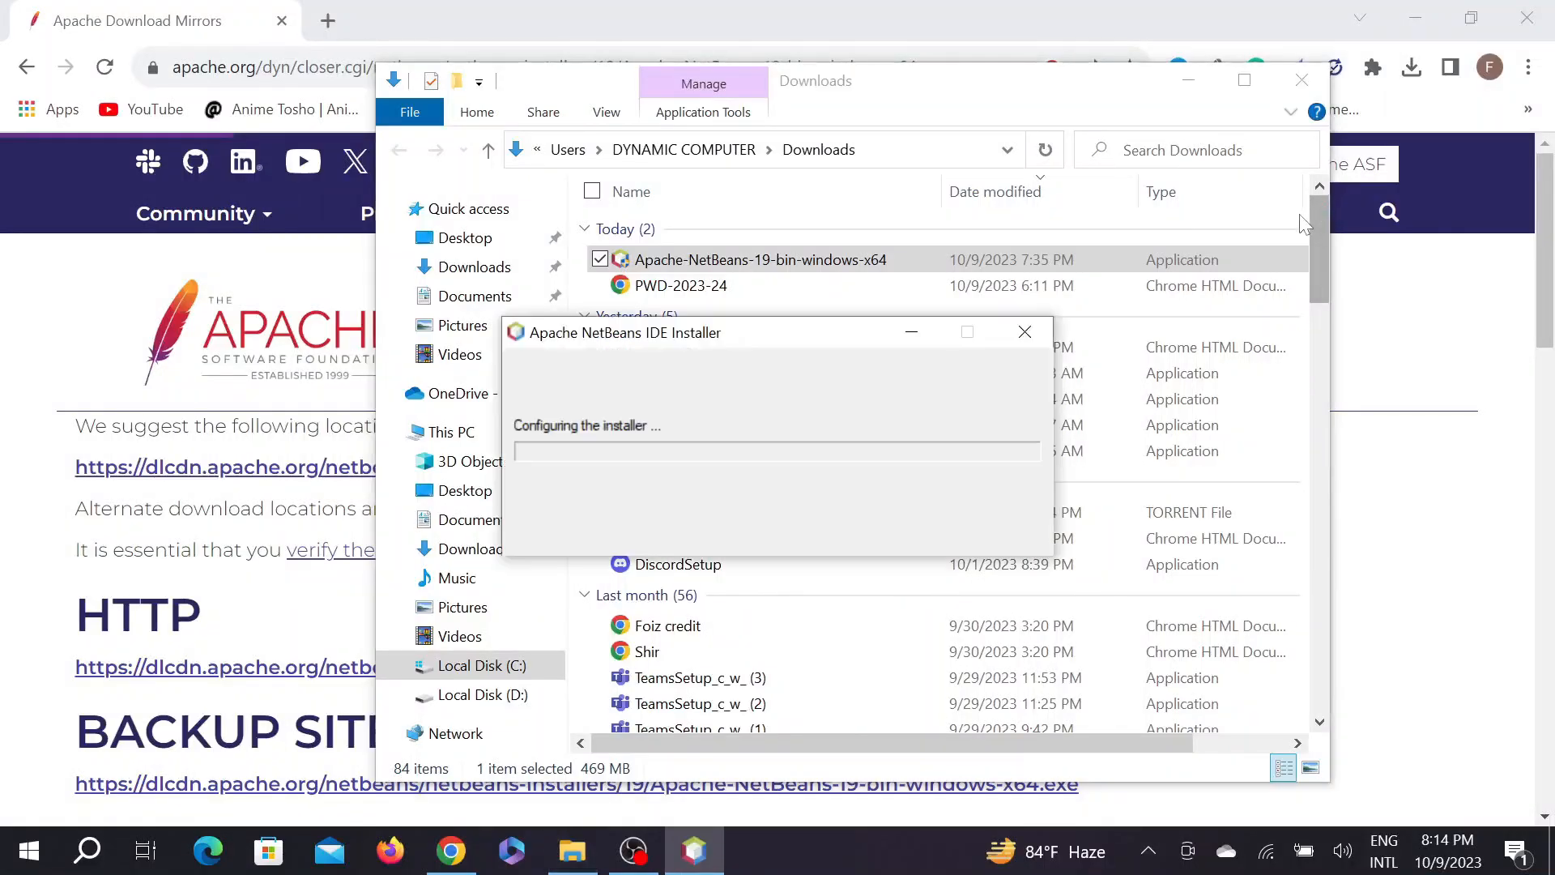
pyautogui.click(1227, 81)
pyautogui.click(1188, 80)
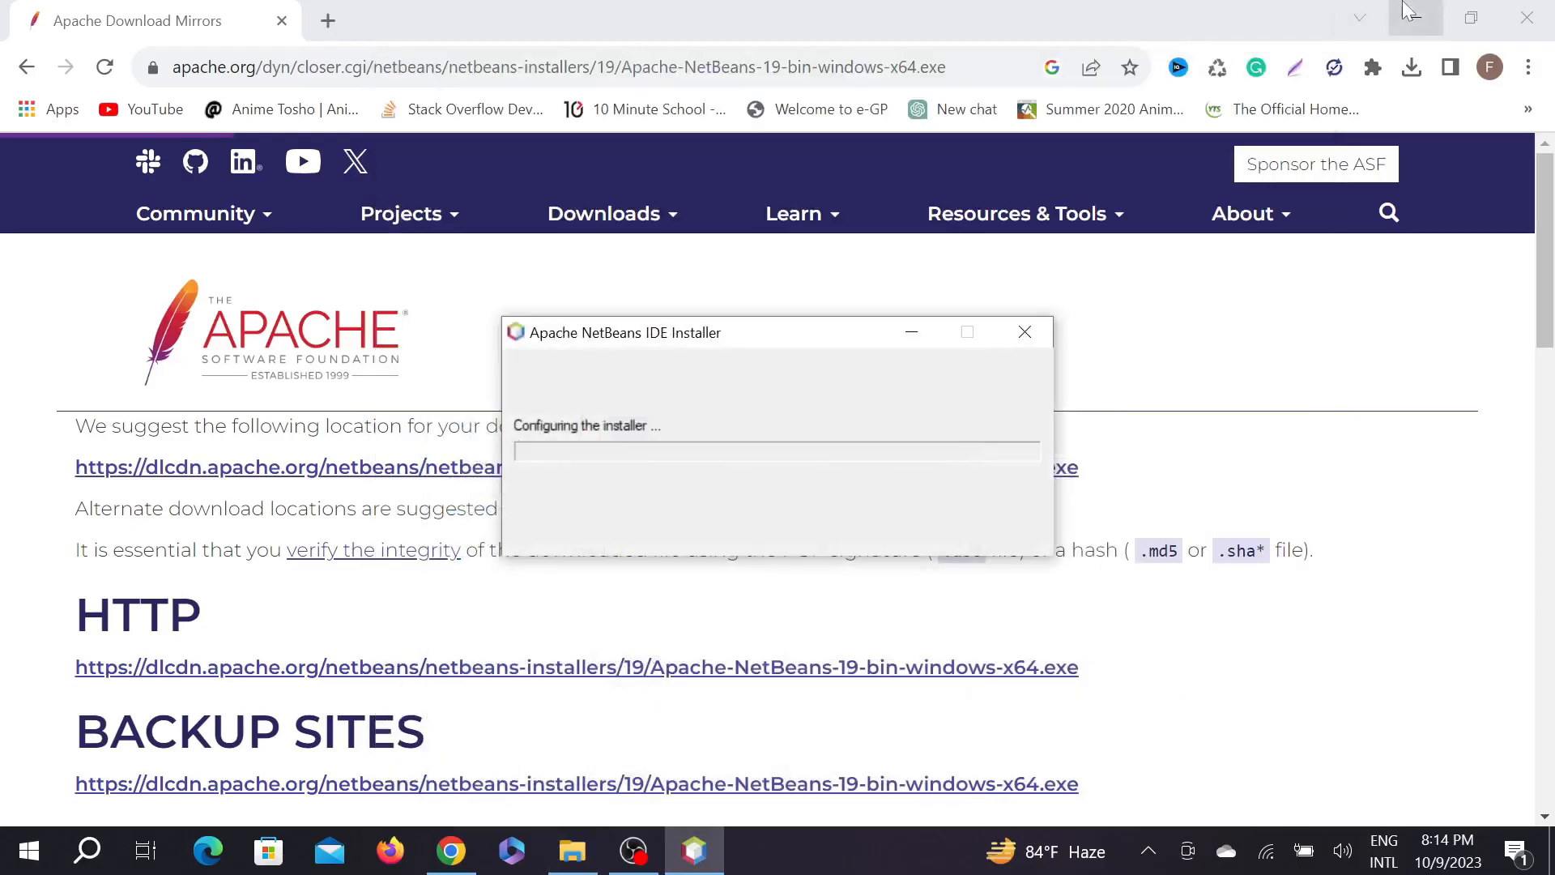
pyautogui.click(1415, 18)
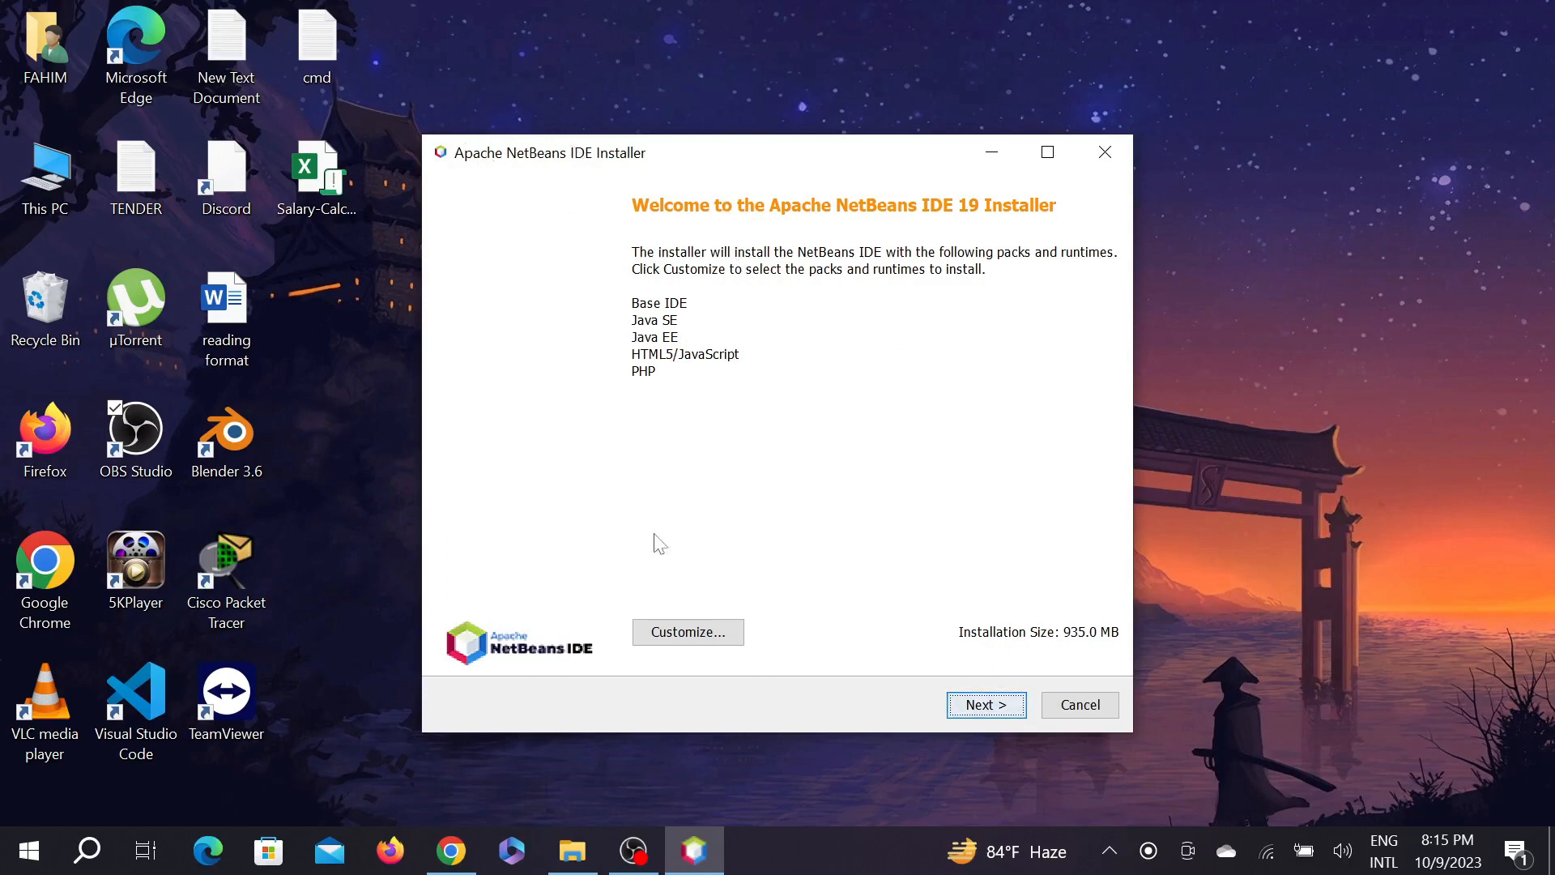
# - Continue past the installer's welcome page and accept the terms in the license agreement
pyautogui.click(986, 704)
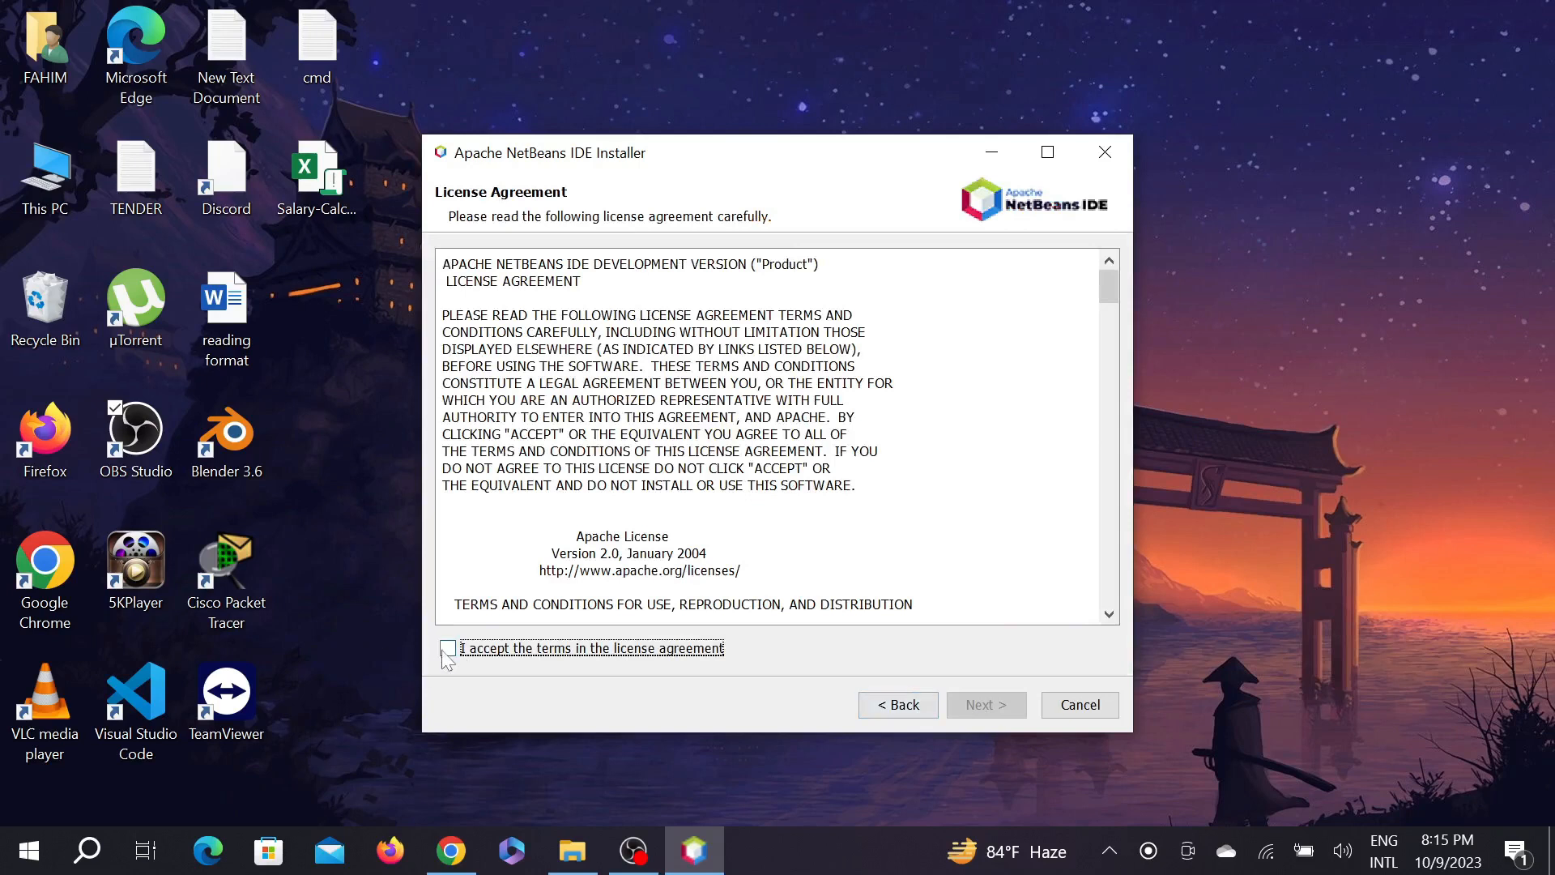
pyautogui.click(448, 648)
pyautogui.click(1001, 706)
pyautogui.click(1001, 707)
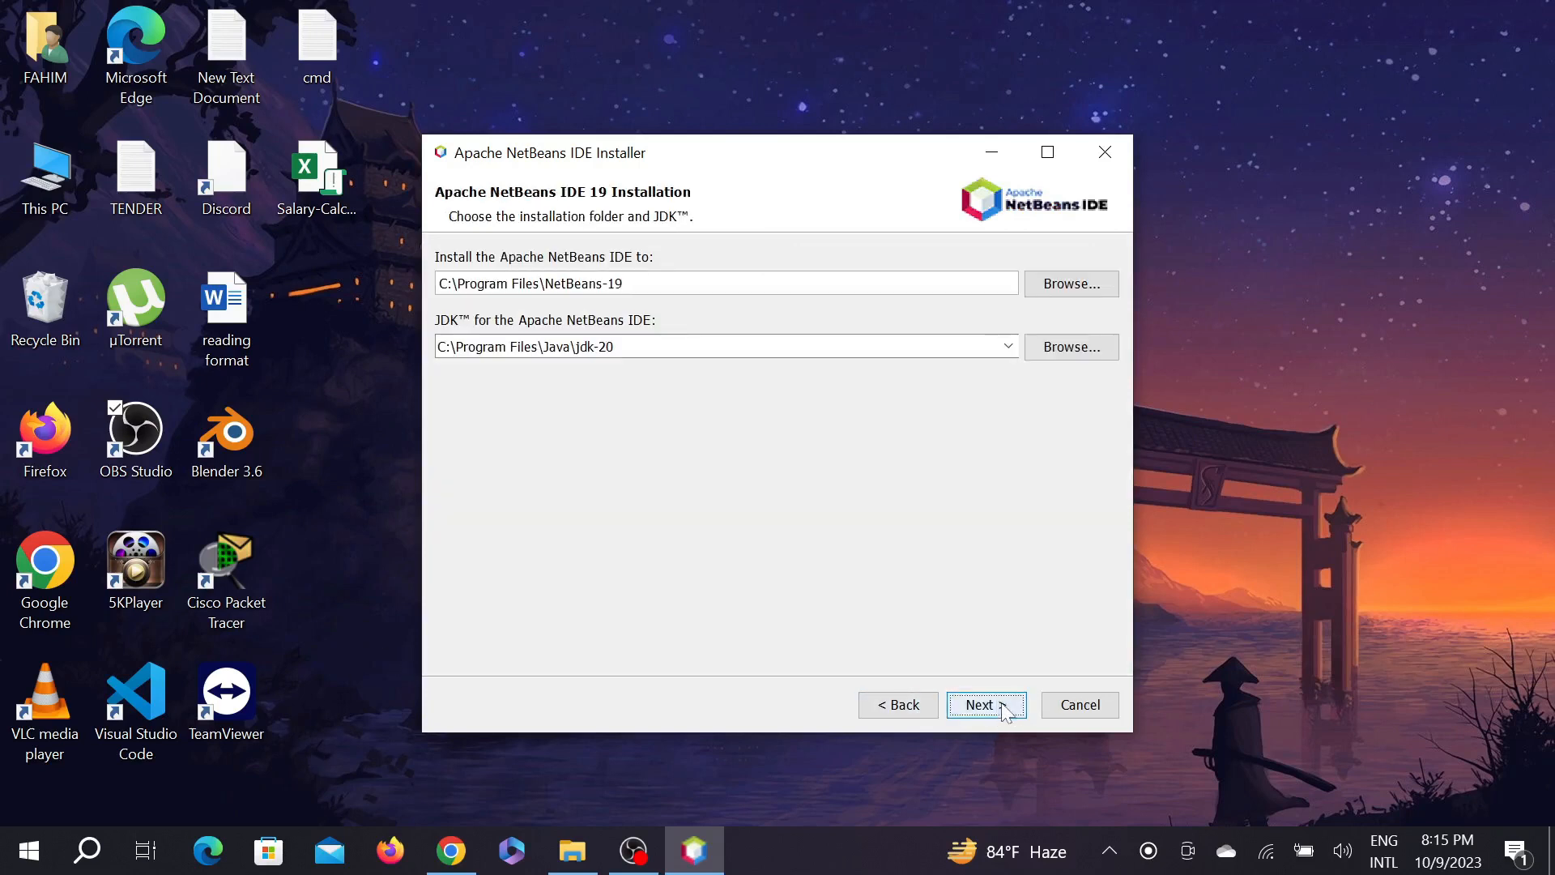
# - Keep the folder C:\Program Files\NetBeans-19 and the JDK C:\Program Files\Java\jdk-20, and start the installation with Check for Updates enabled
pyautogui.click(988, 705)
pyautogui.click(899, 705)
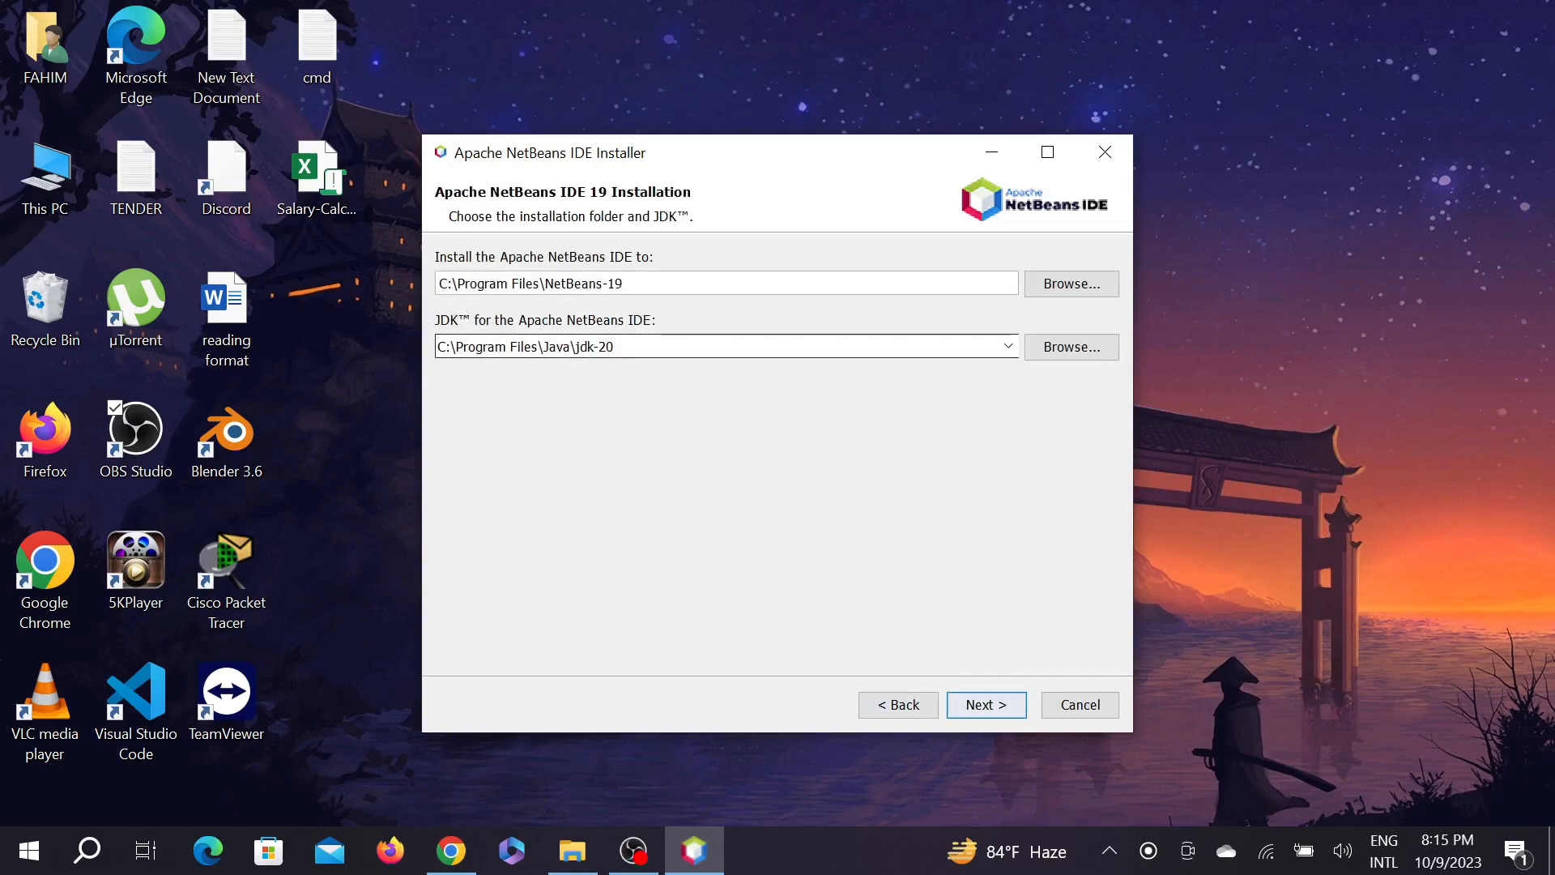
pyautogui.moveTo(523, 347); pyautogui.dragTo(606, 346)
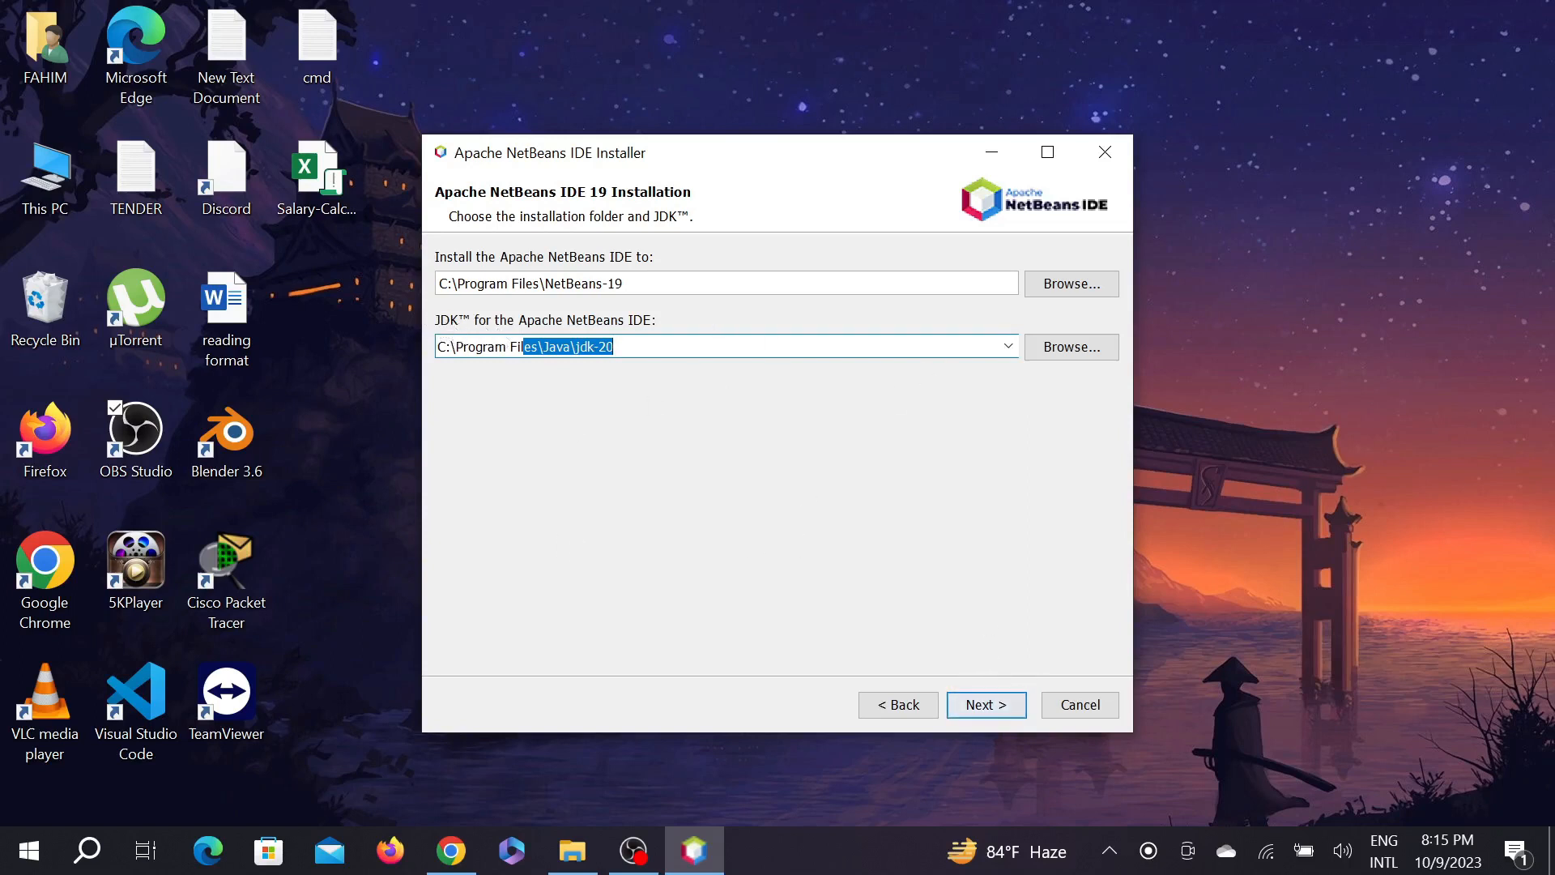
pyautogui.click(1002, 713)
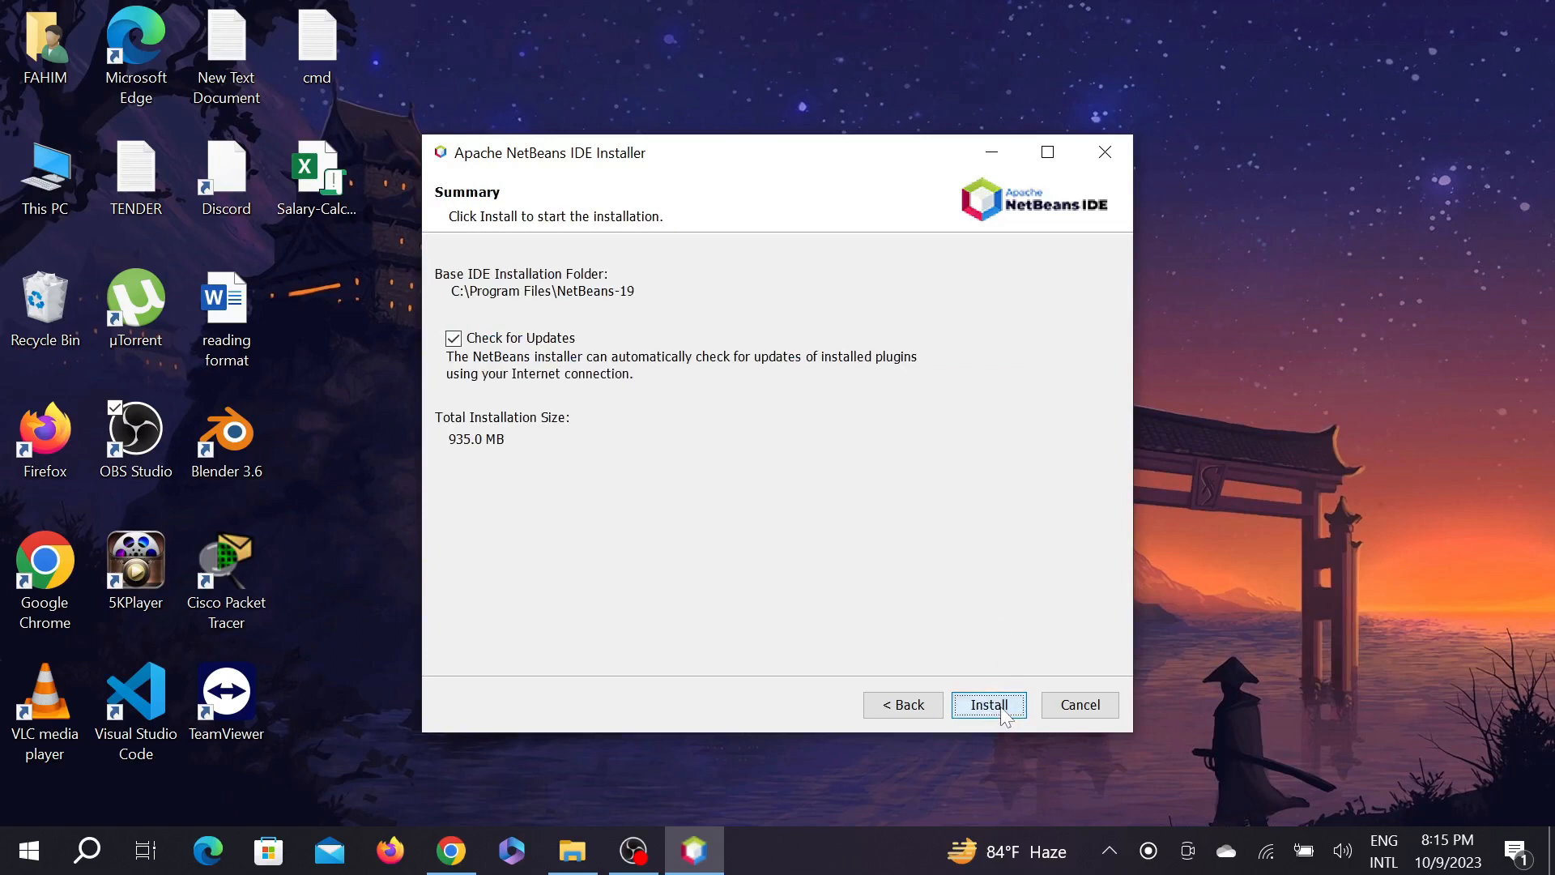
pyautogui.click(1005, 708)
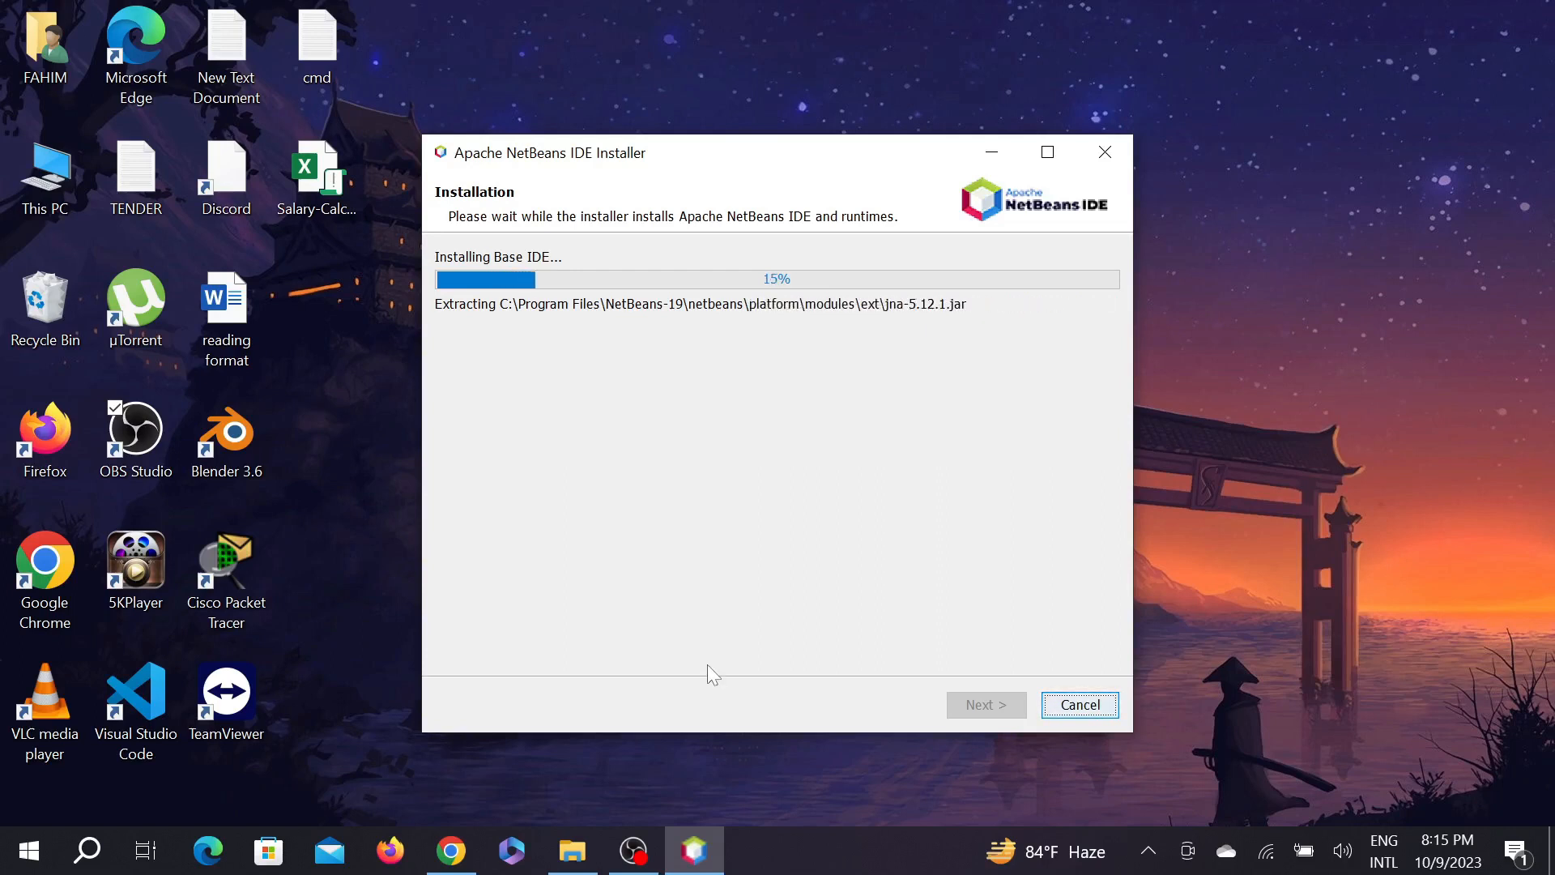
pyautogui.click(633, 850)
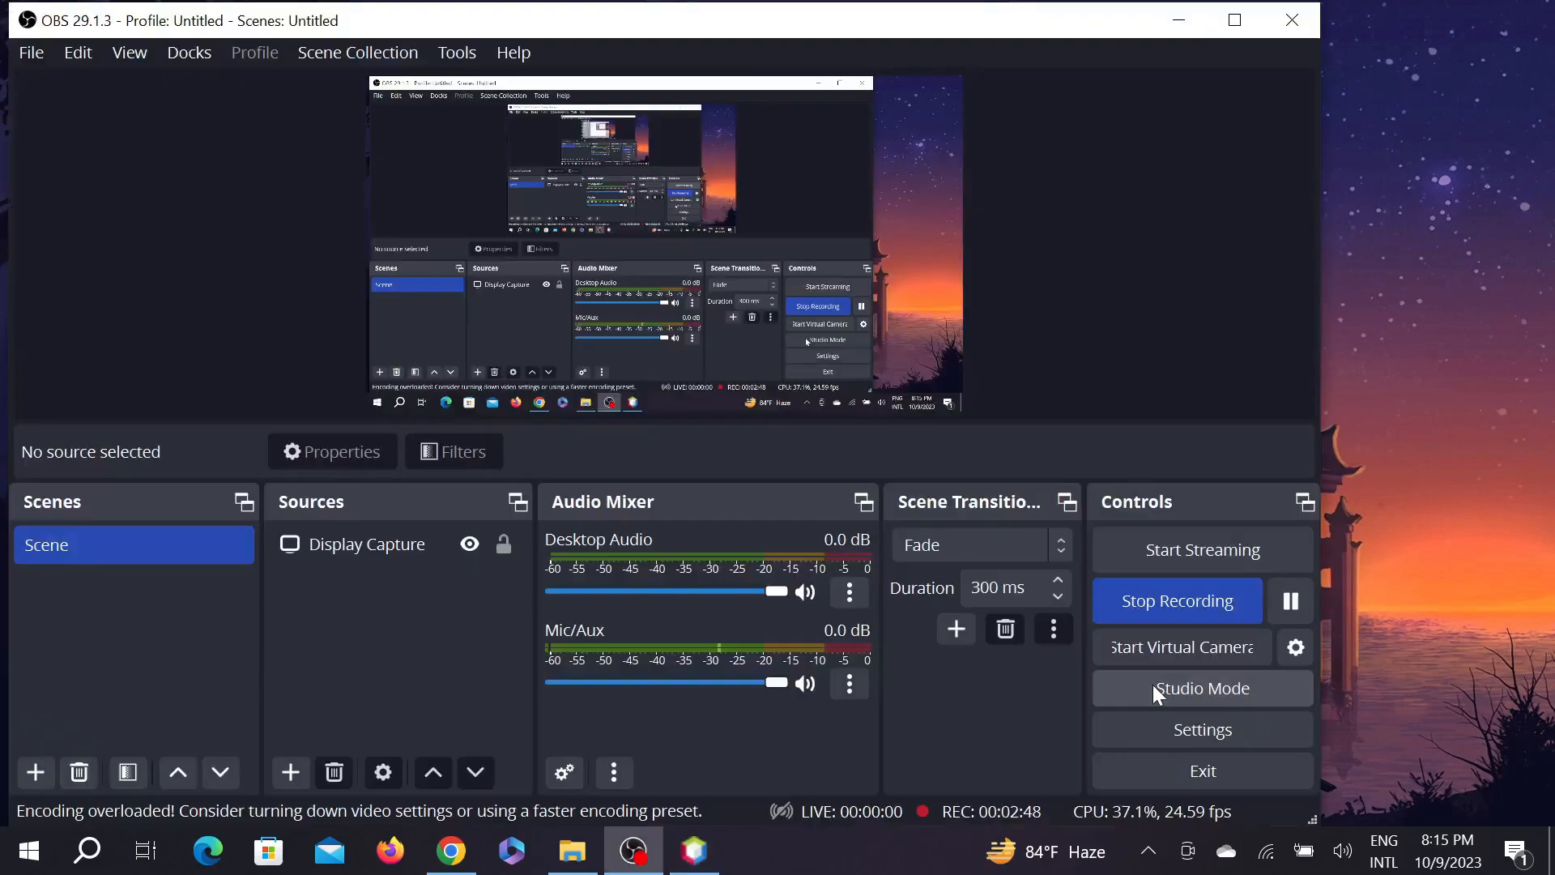
pyautogui.click(1291, 604)
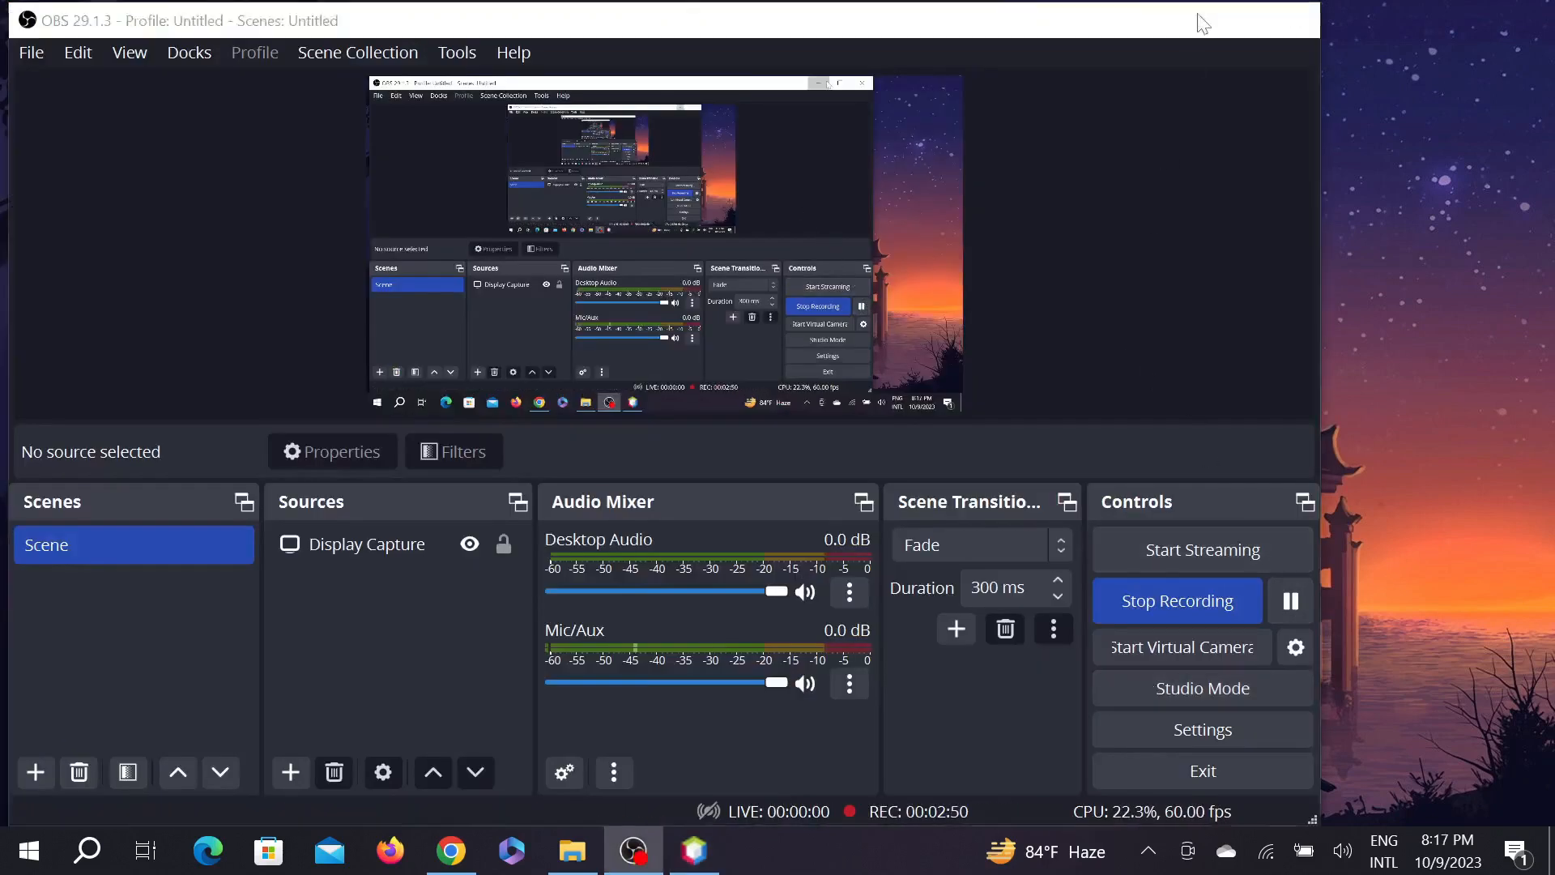
pyautogui.click(1179, 20)
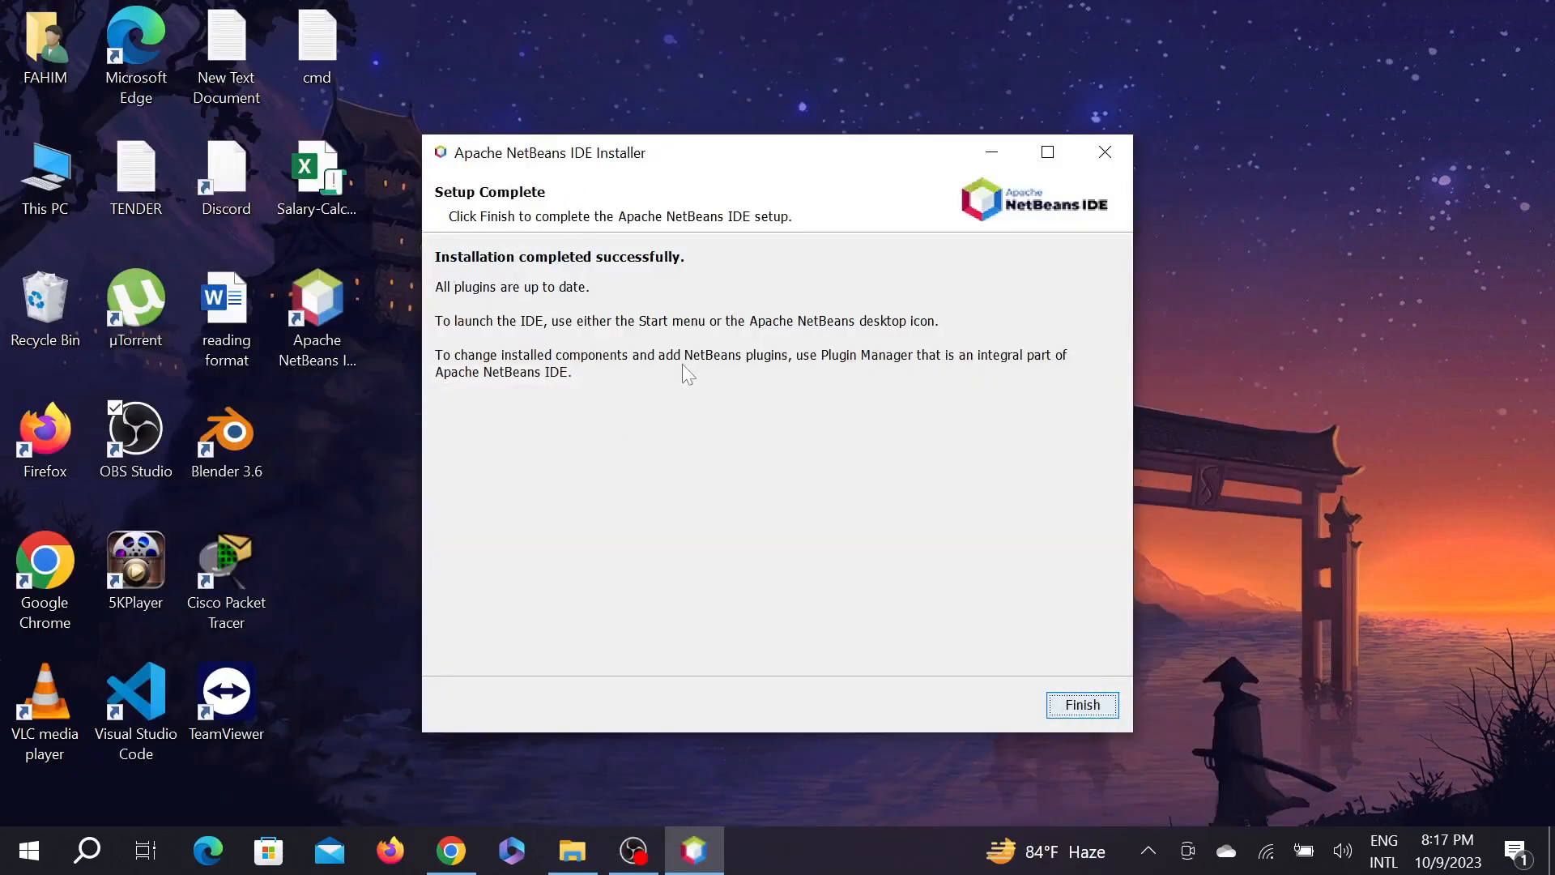
# - Finish the NetBeans setup and launch Apache NetBeans IDE 19 from the desktop
pyautogui.click(1086, 705)
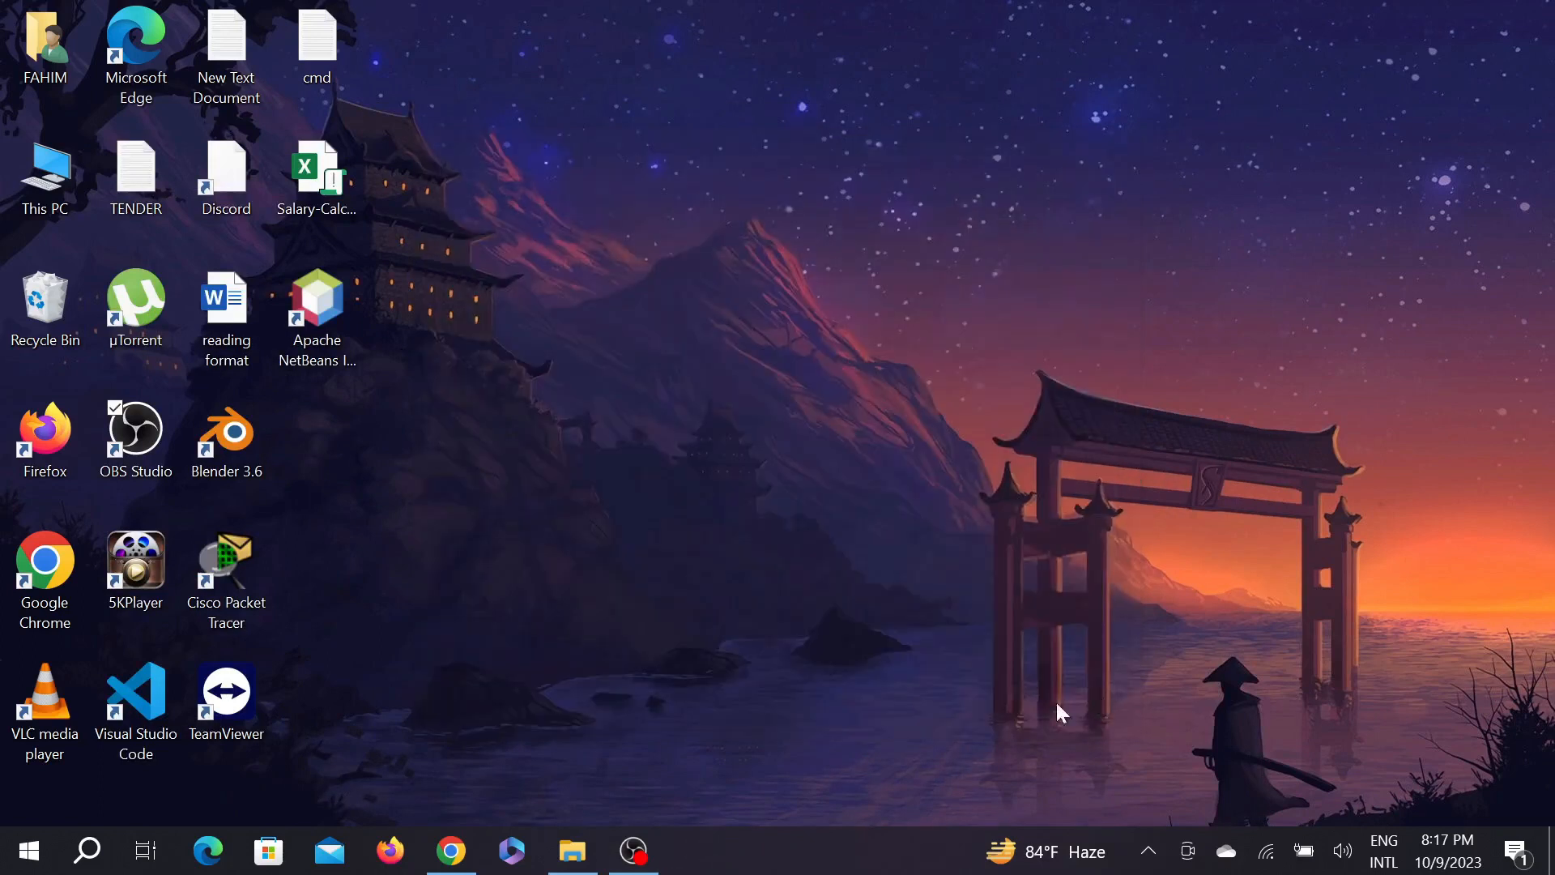
pyautogui.click(315, 311)
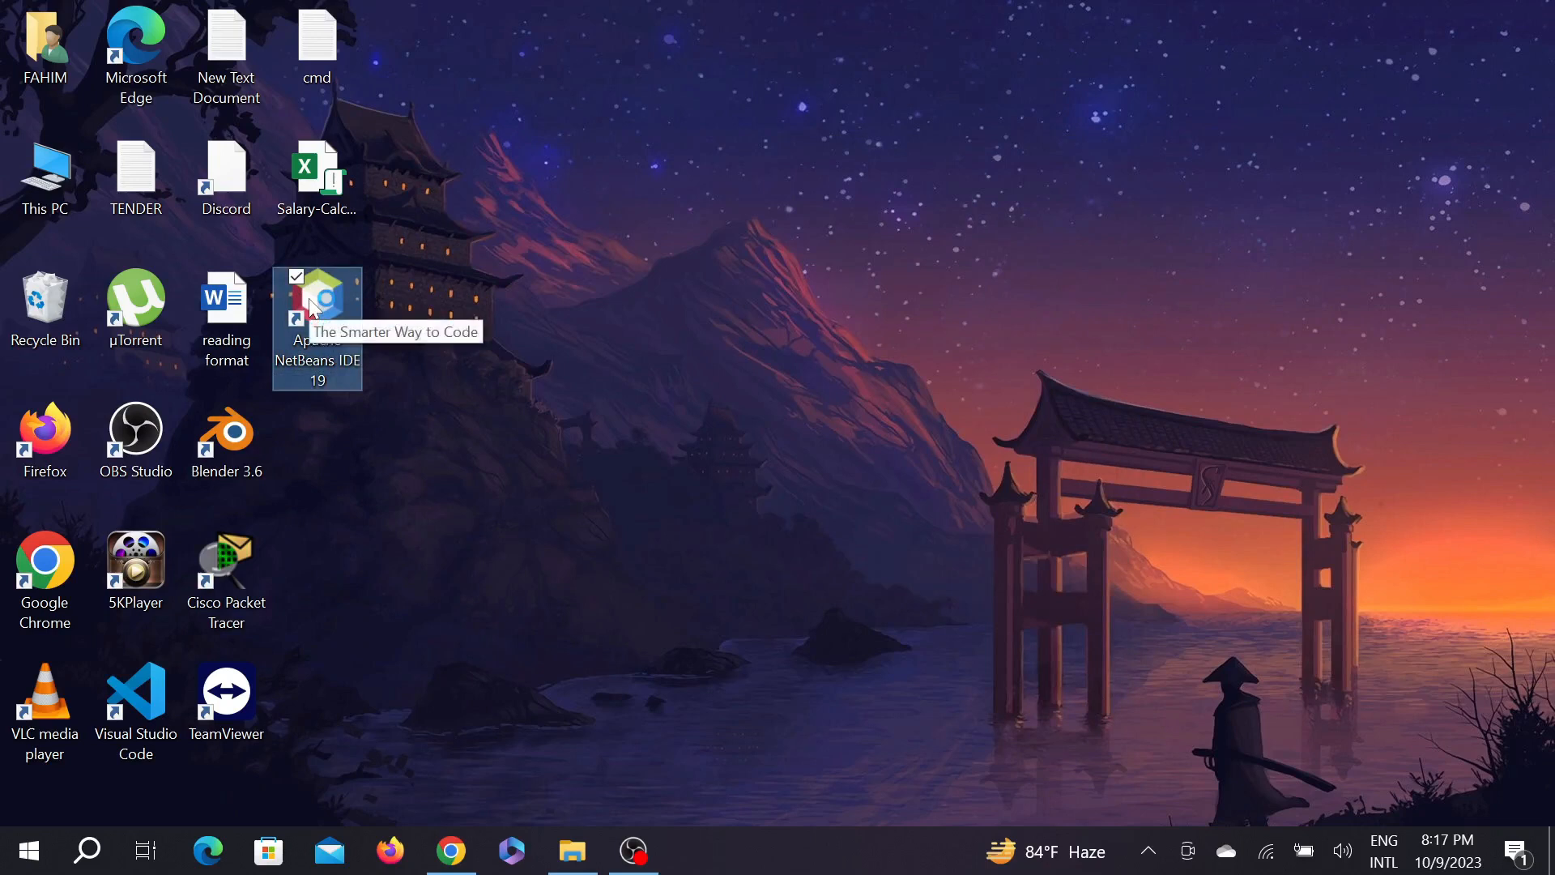
pyautogui.doubleClick(314, 310)
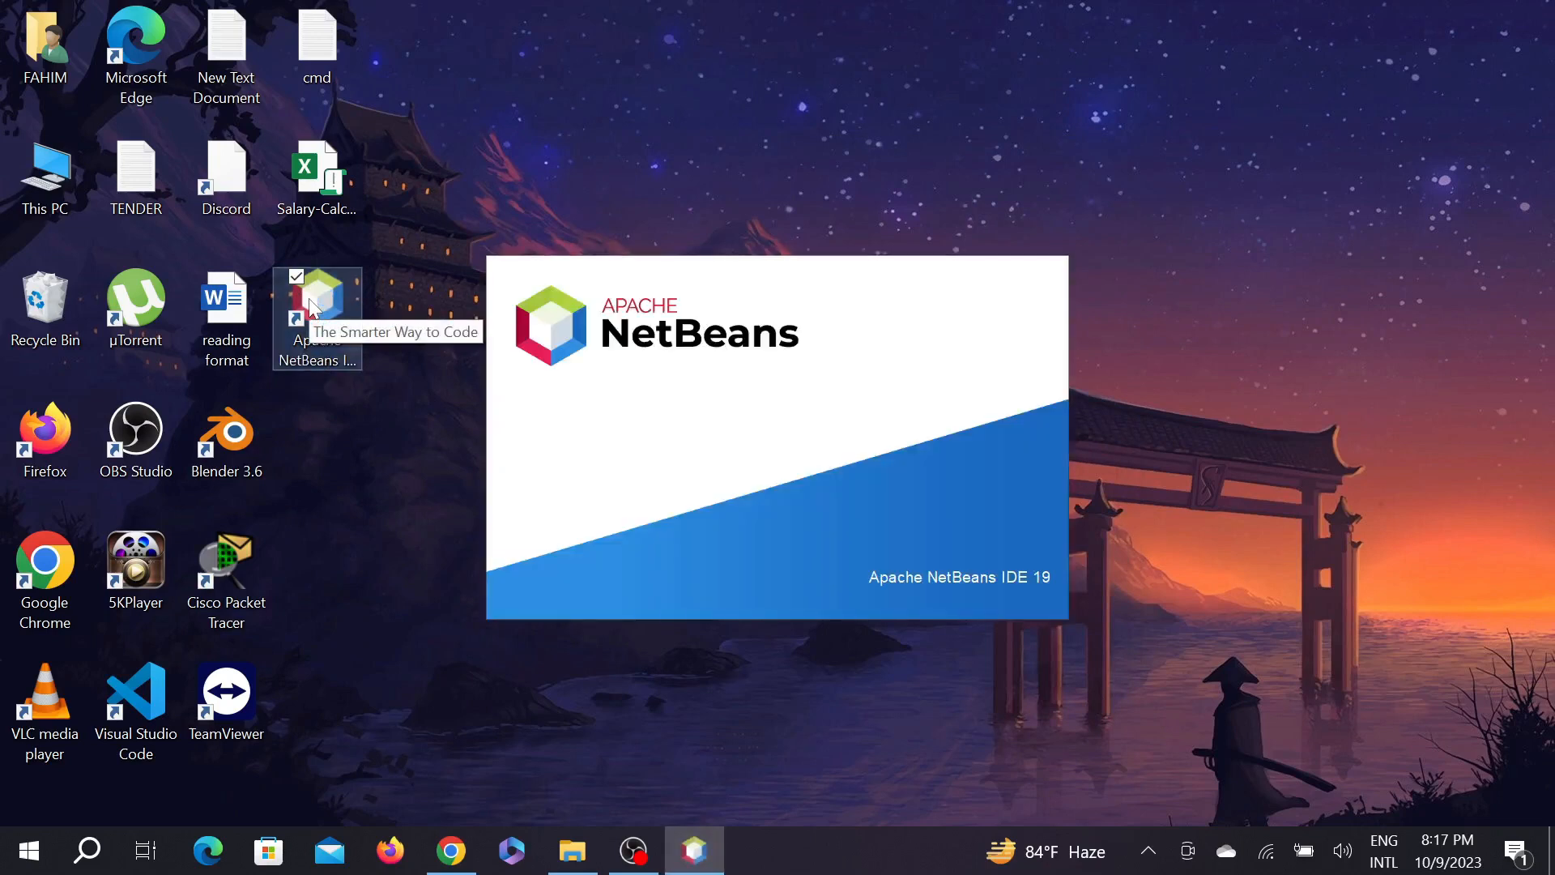